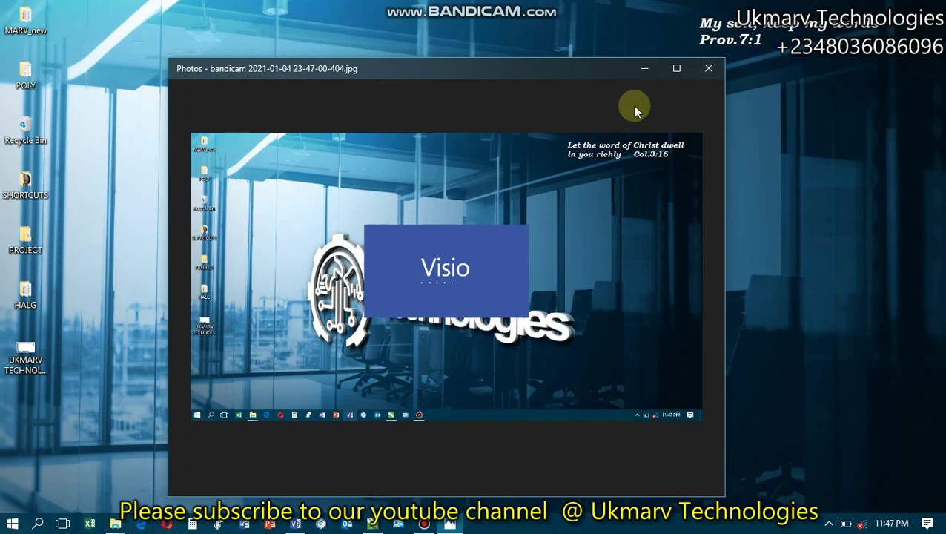
Step: Minimize the Photos viewer showing the Visio screenshot to clear the desktop
click(645, 68)
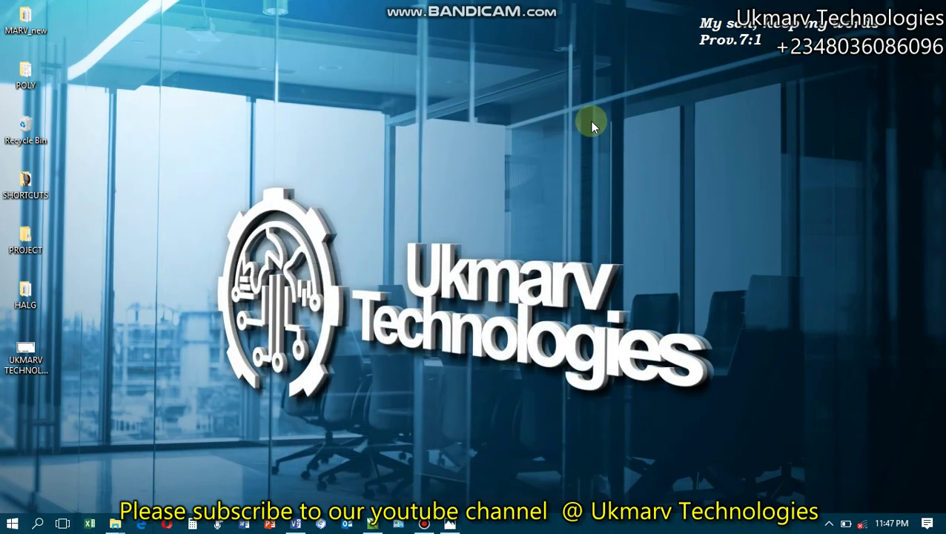
Step: Browse the Start menu's list of installed apps
click(10, 527)
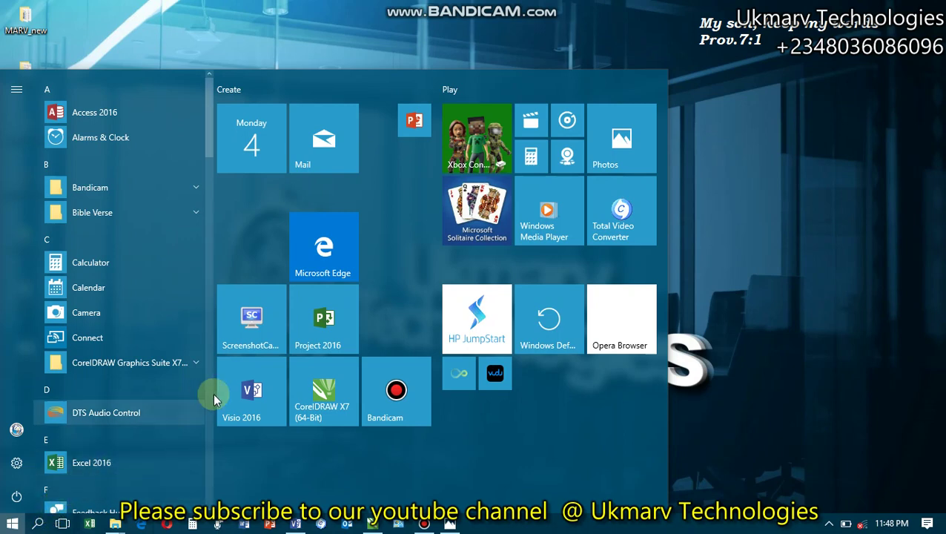
click(276, 389)
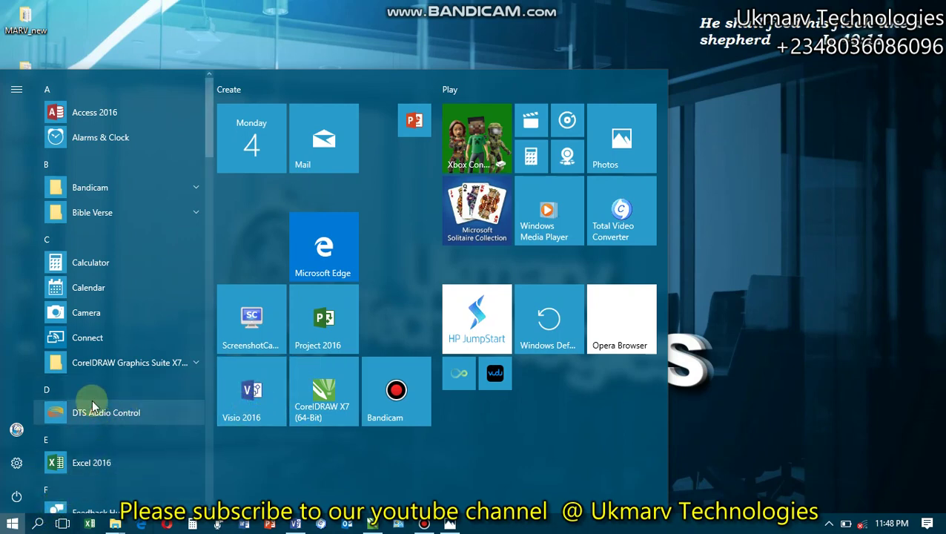
scroll(94, 408, down, 10)
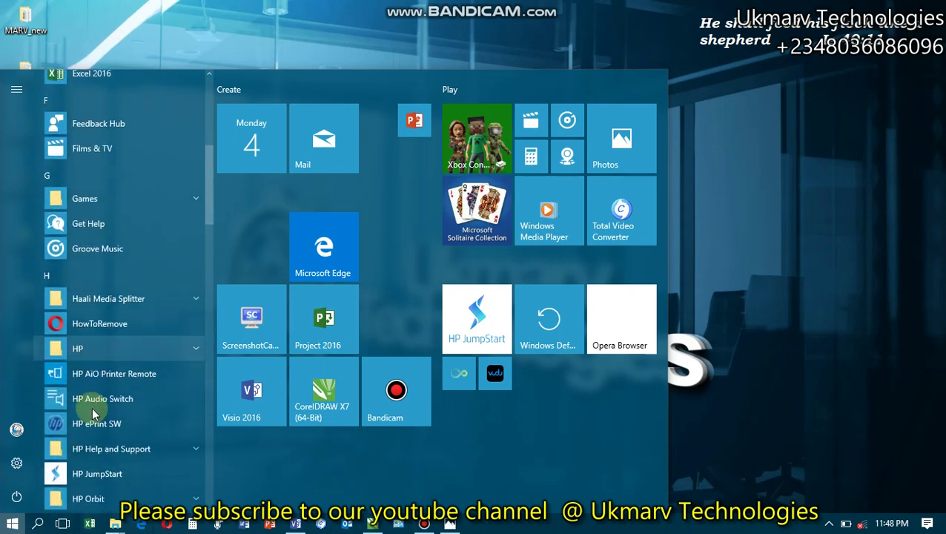
scroll(94, 415, down, 10)
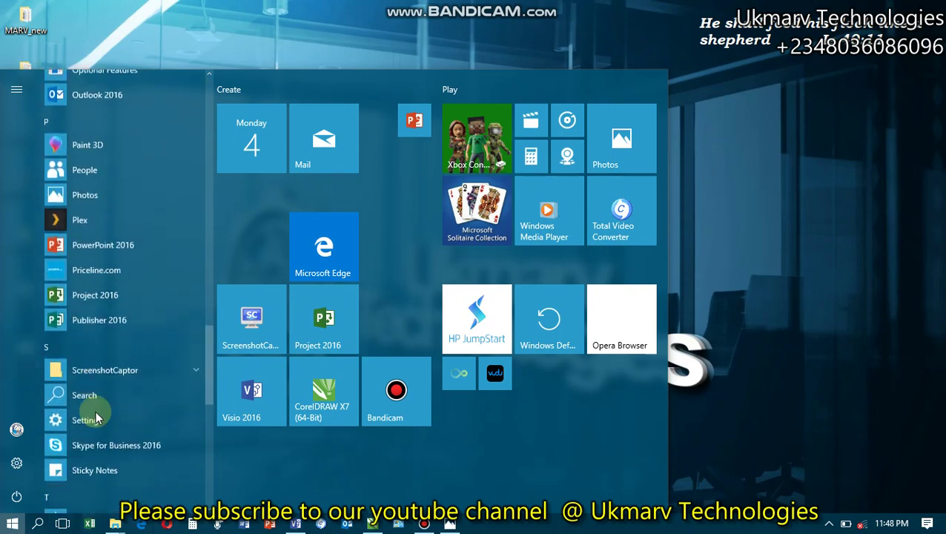
scroll(96, 417, down, 5)
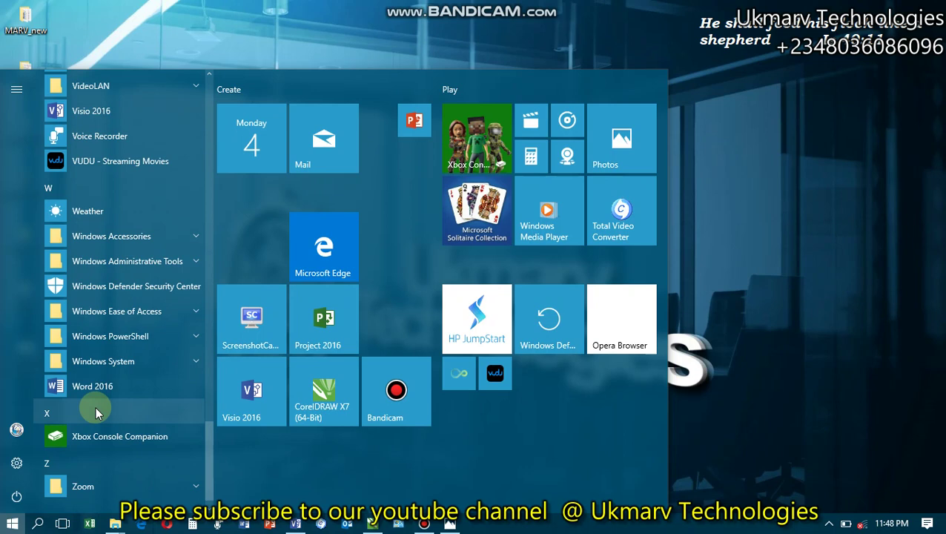
scroll(96, 399, up, 3)
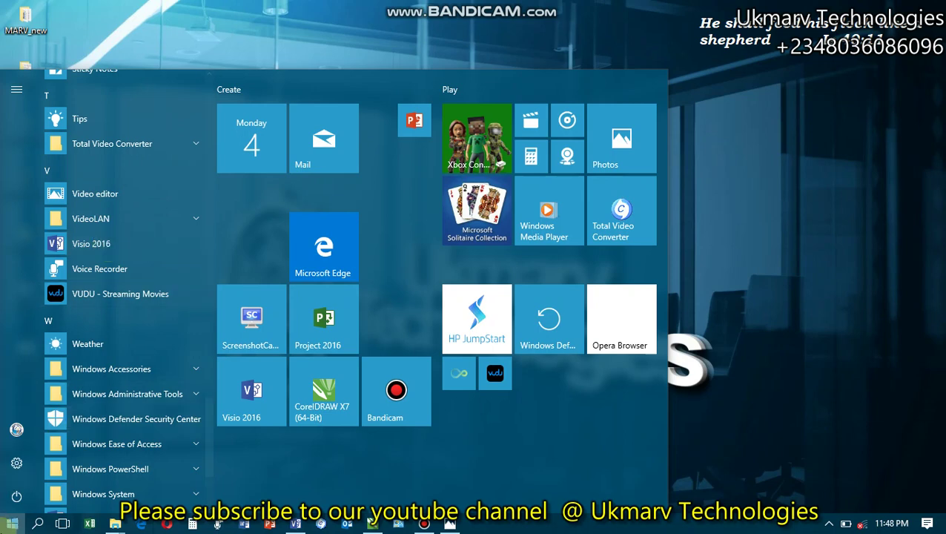
Step: Search the Start menu for 'VIS' to find Visio 2016
click(12, 523)
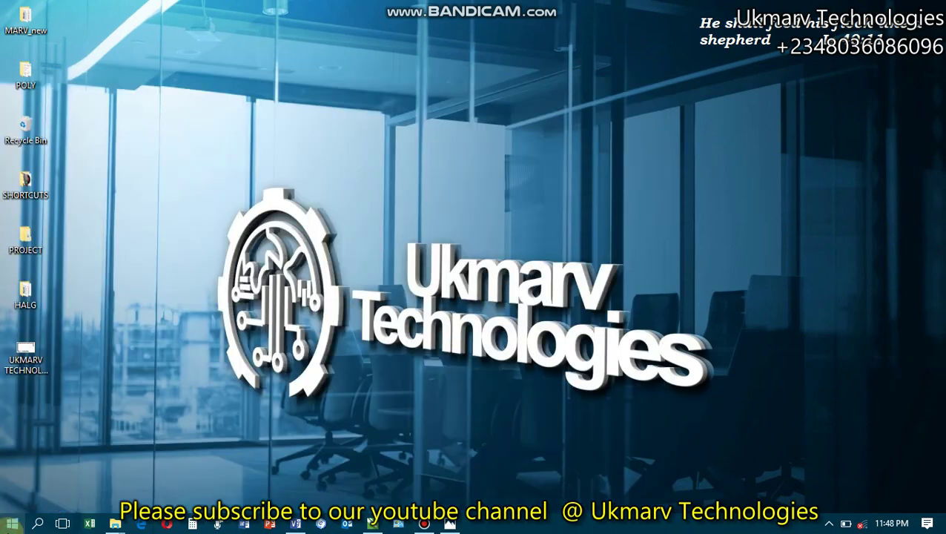
click(11, 528)
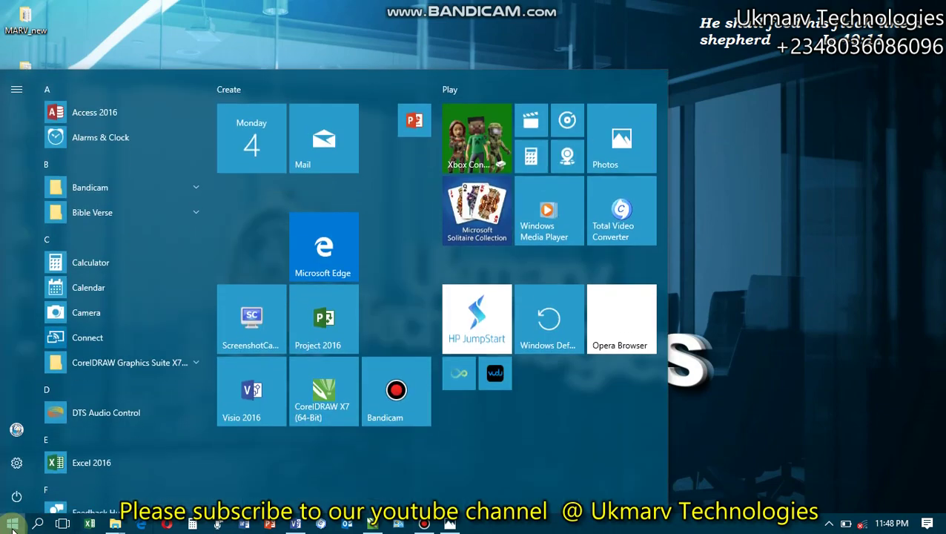
text(VIS)
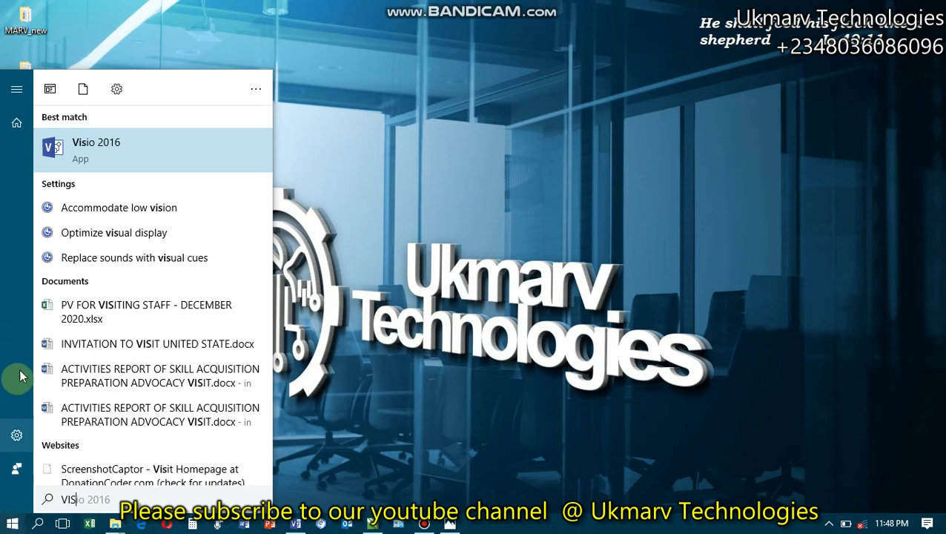
Step: Launch Visio 2016 and scroll through the start screen's template gallery
click(82, 156)
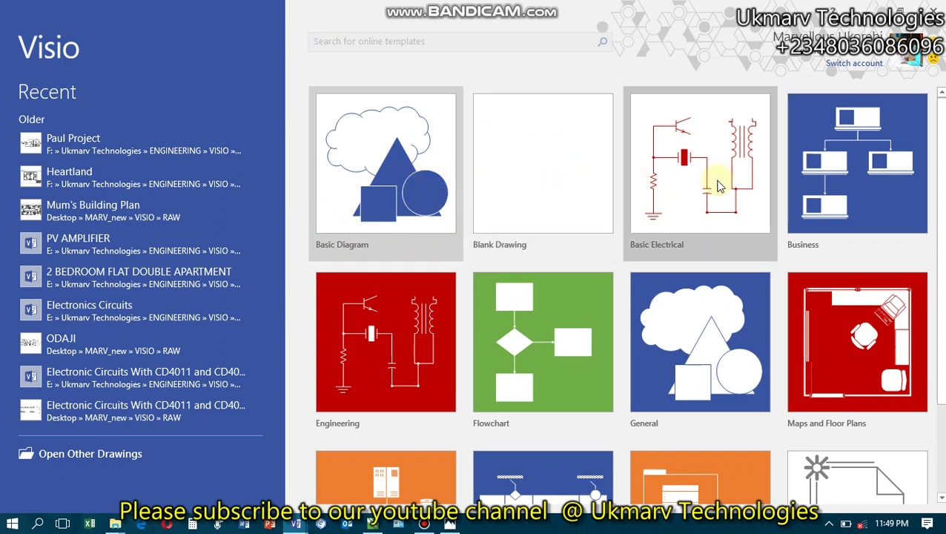
scroll(819, 242, down, 1)
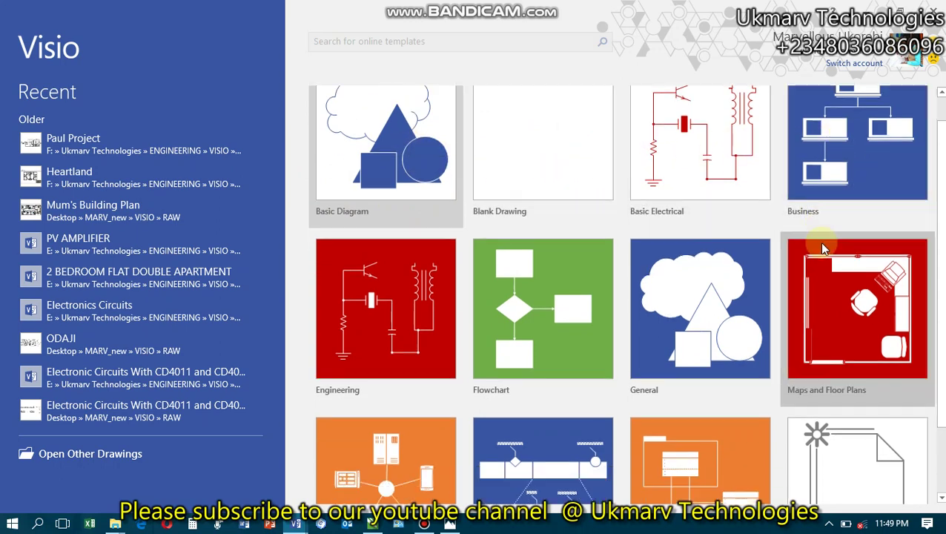
scroll(805, 326, down, 1)
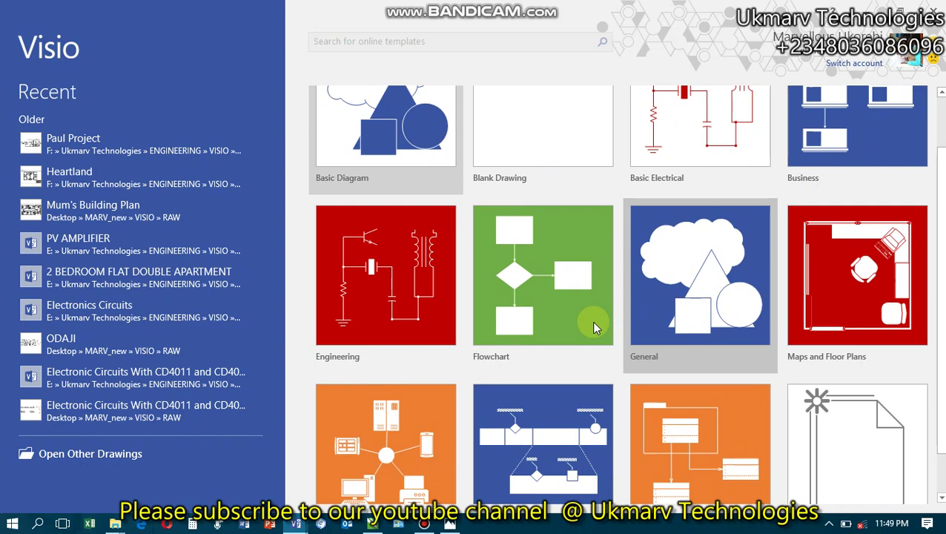
scroll(416, 303, down, 2)
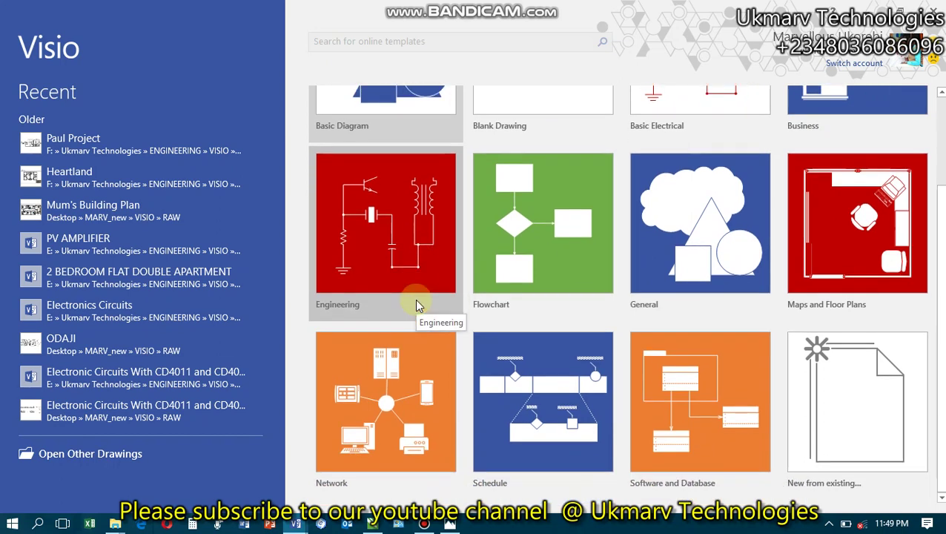
scroll(378, 430, up, 4)
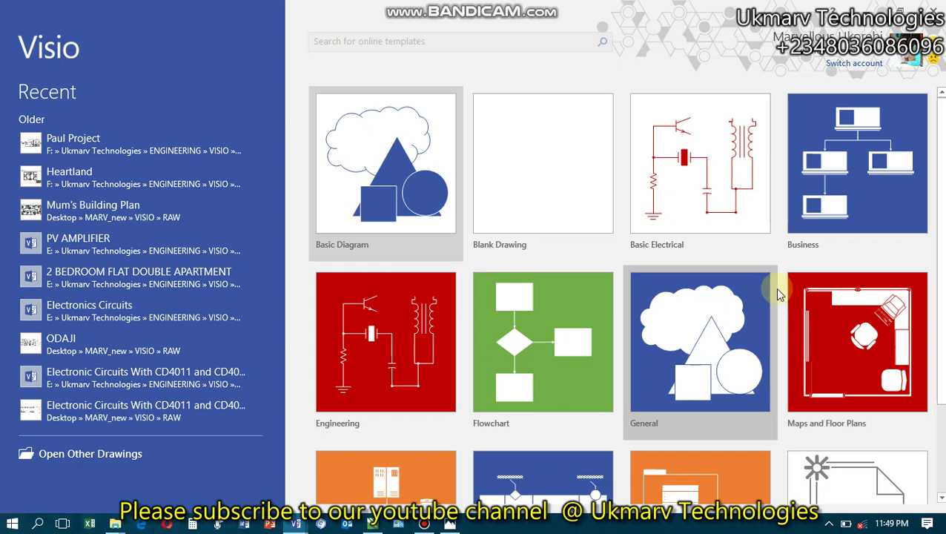
Step: Create a new Blank Drawing using Metric Units
click(524, 184)
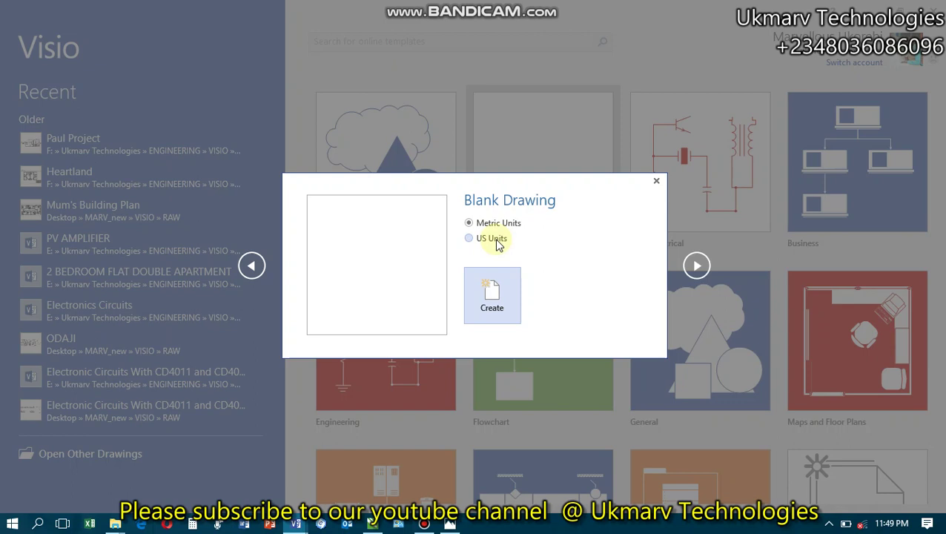
click(492, 238)
click(497, 225)
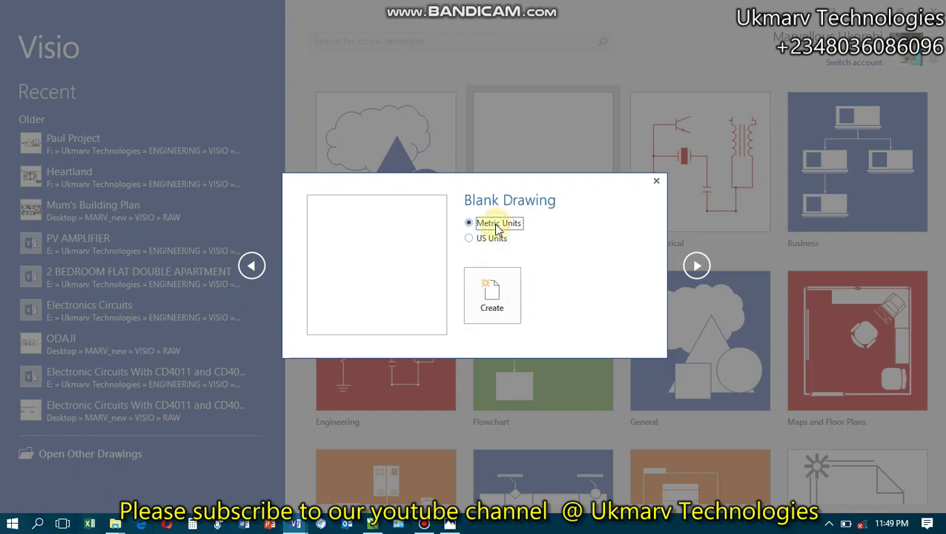
click(493, 296)
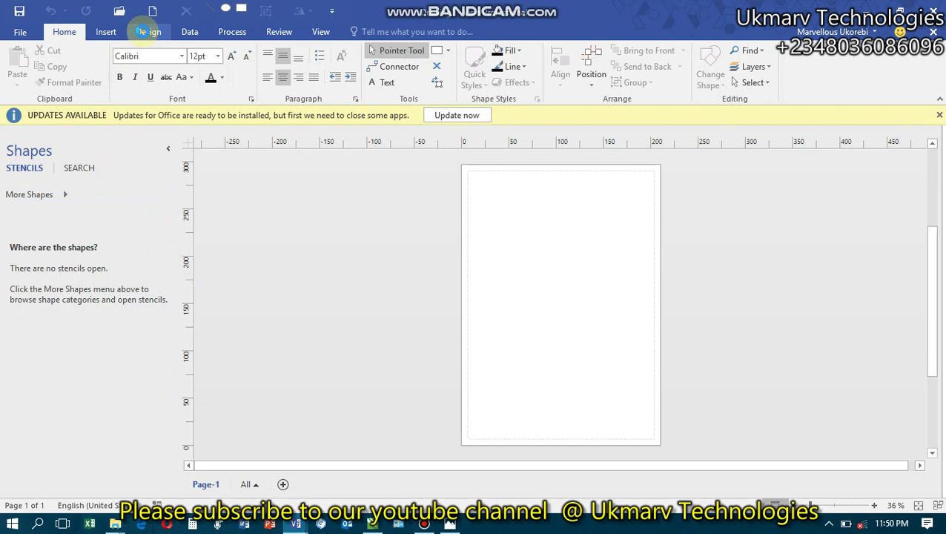
Step: Set the page size to A4 and the orientation to Landscape
click(141, 31)
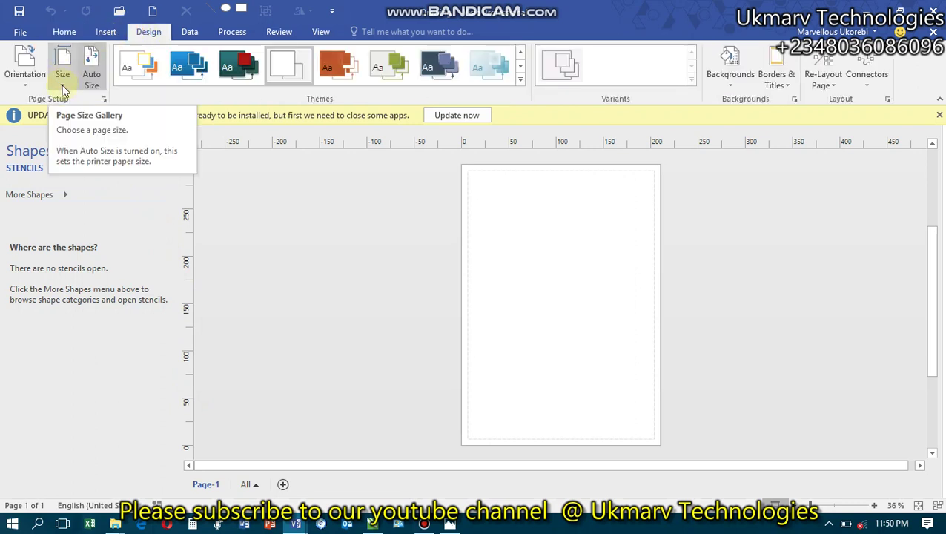
click(62, 83)
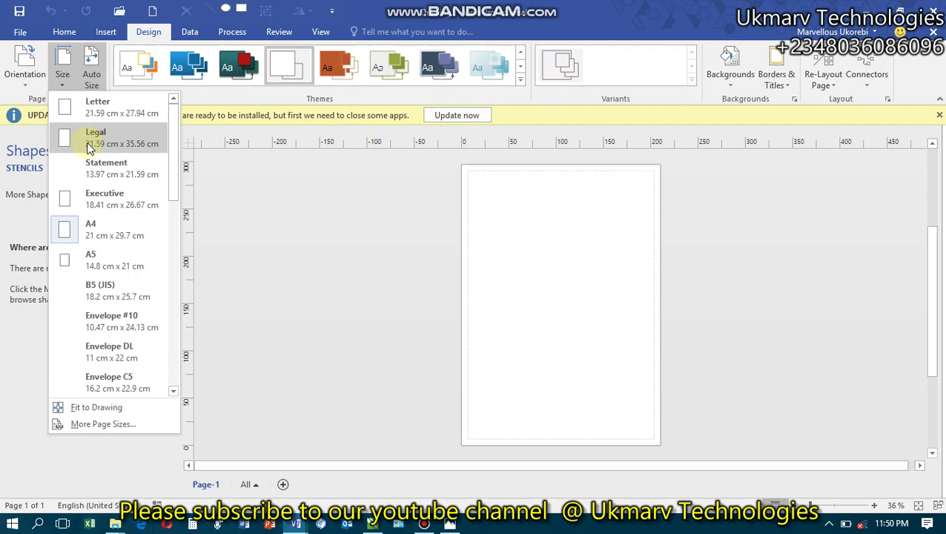
click(107, 235)
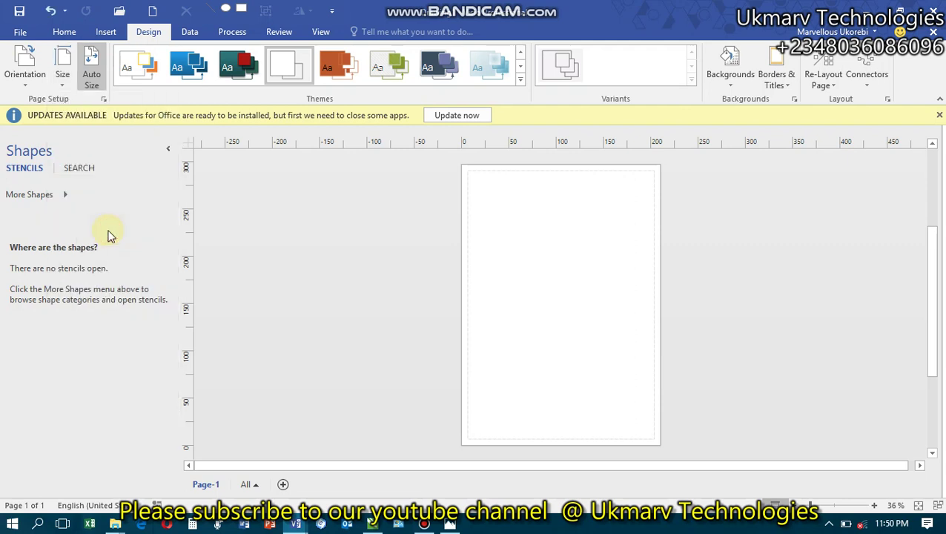
click(24, 87)
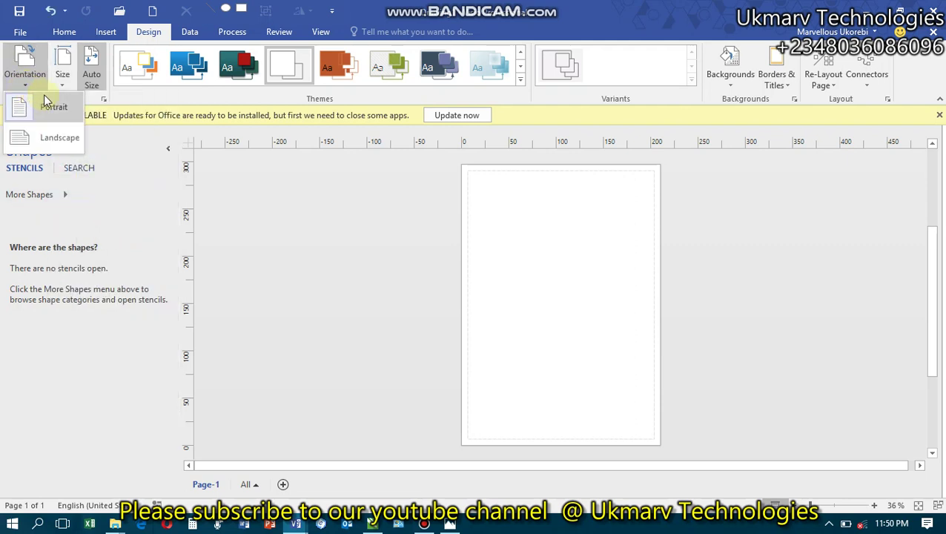
click(53, 139)
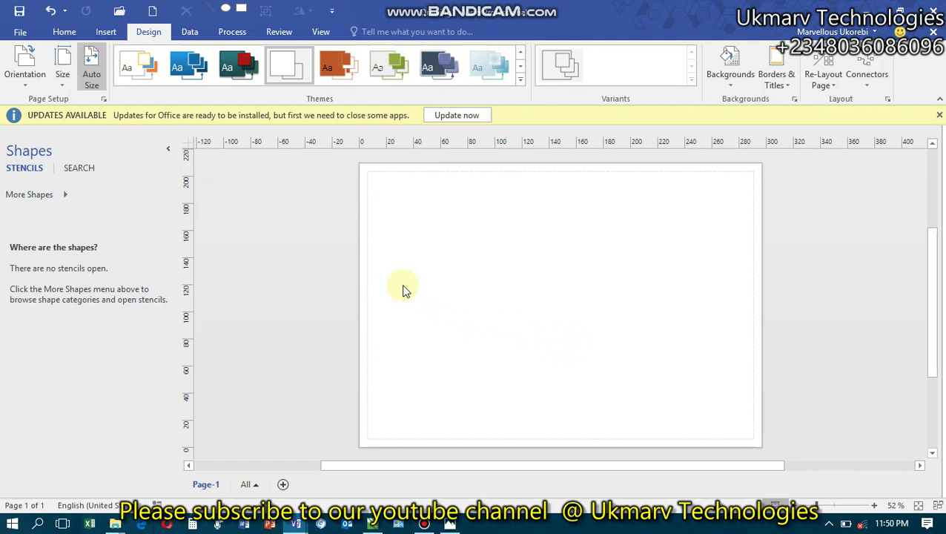
click(66, 195)
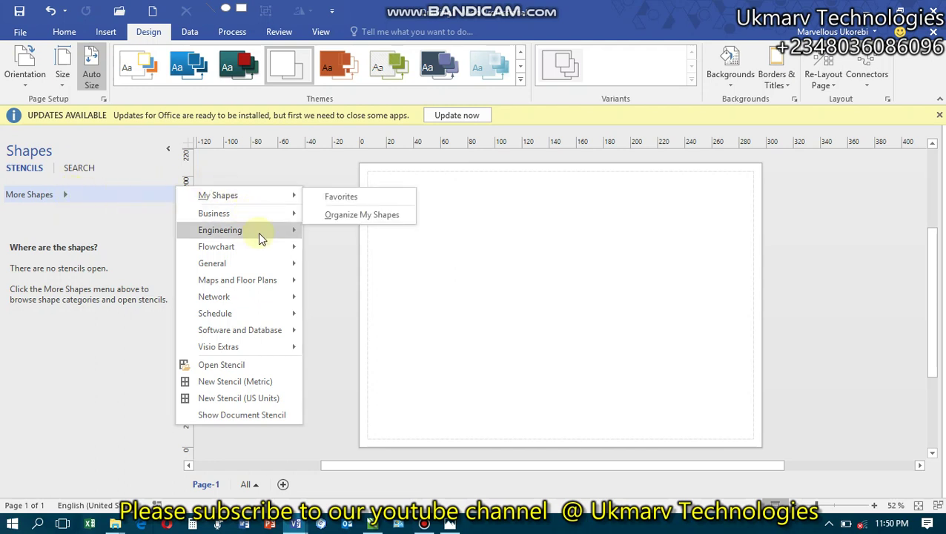
Step: Add the Electrical Engineering stencils Fundamental Items and Semiconductors and Electron Tubes, showing Fundamental Items
mouse_move(260, 237)
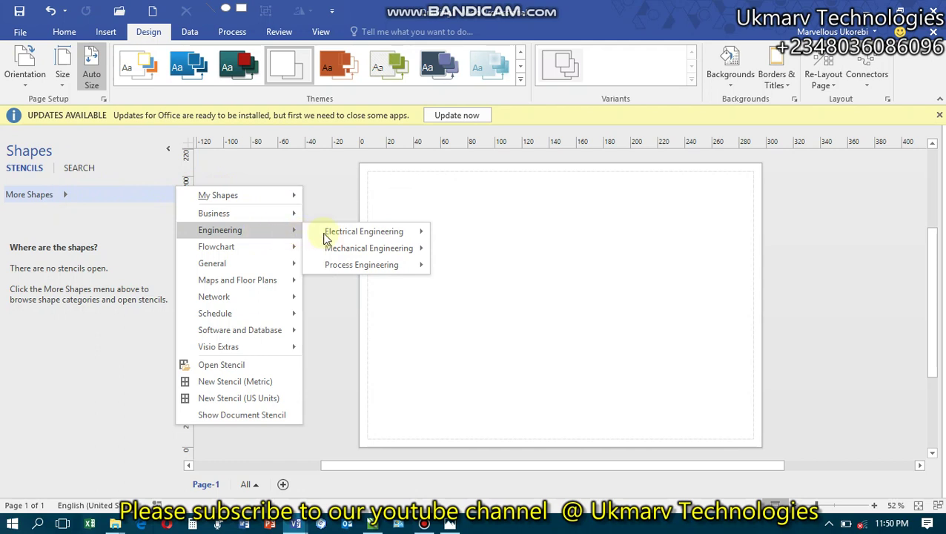
mouse_move(335, 237)
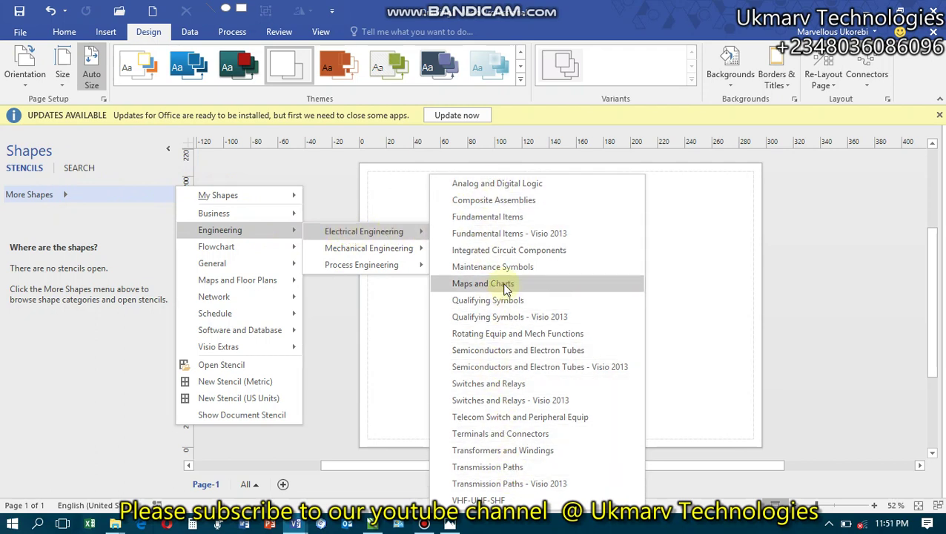
click(507, 221)
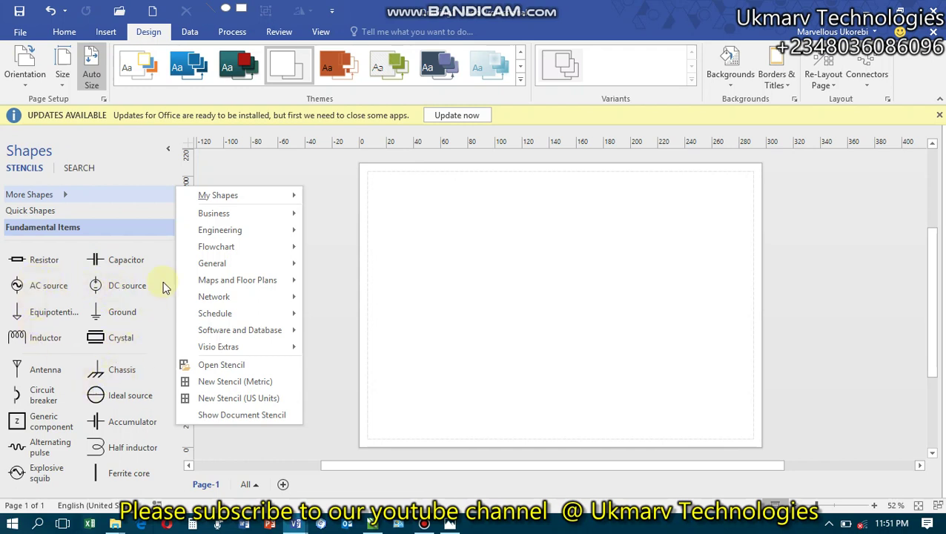
mouse_move(268, 230)
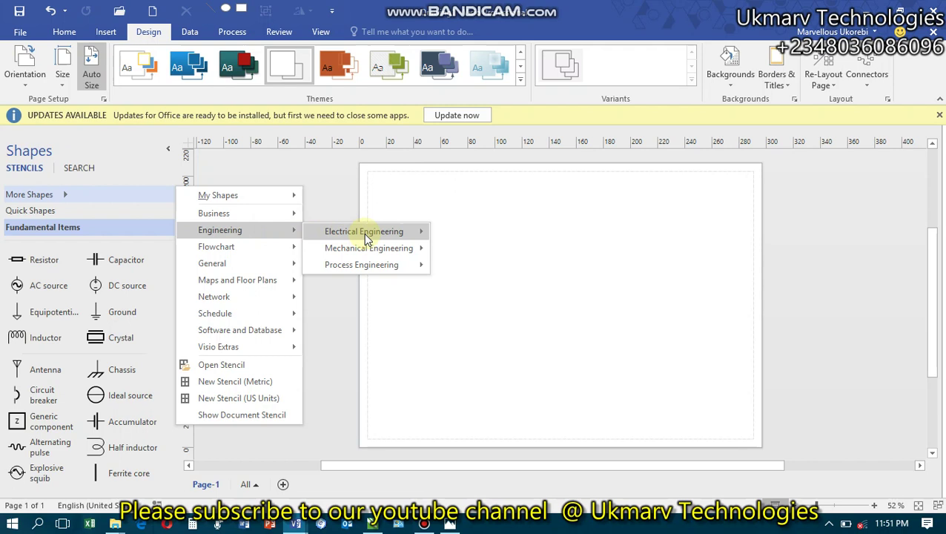
mouse_move(395, 232)
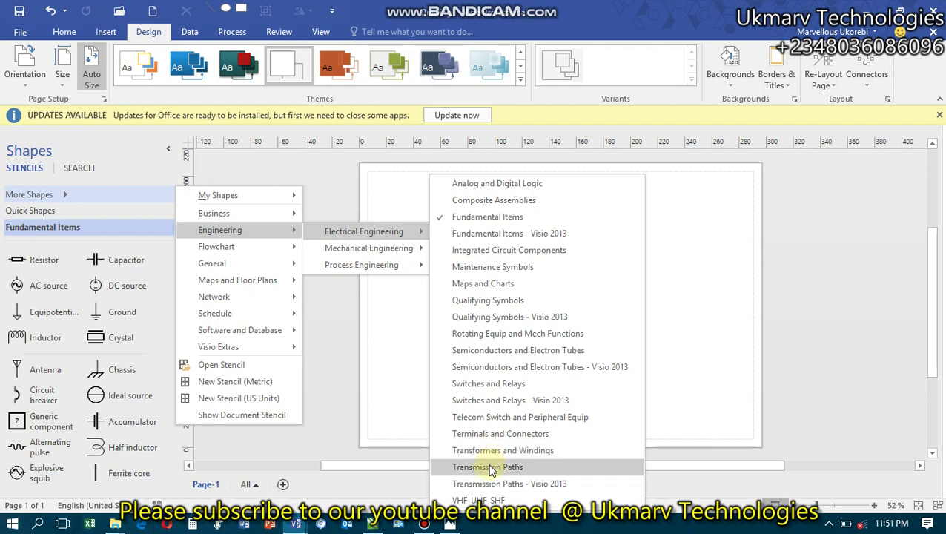
click(478, 352)
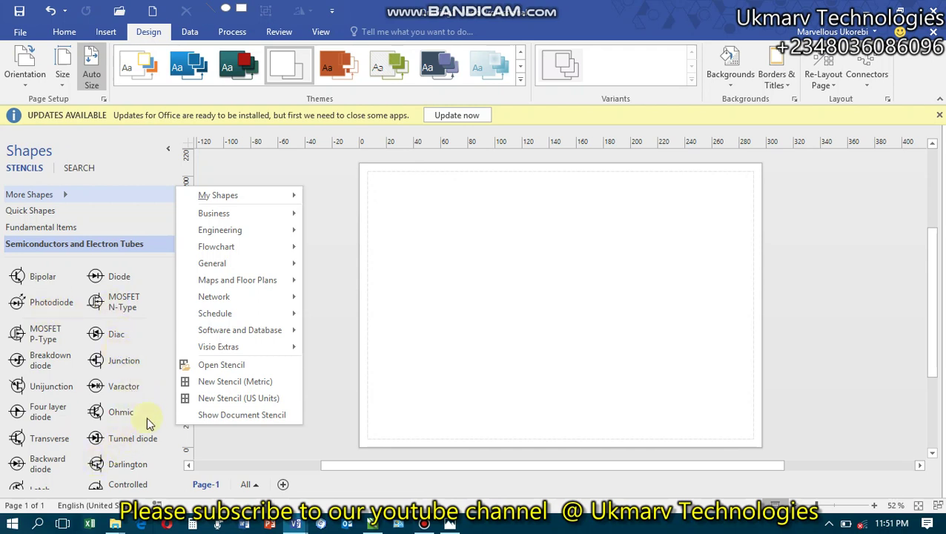
click(111, 229)
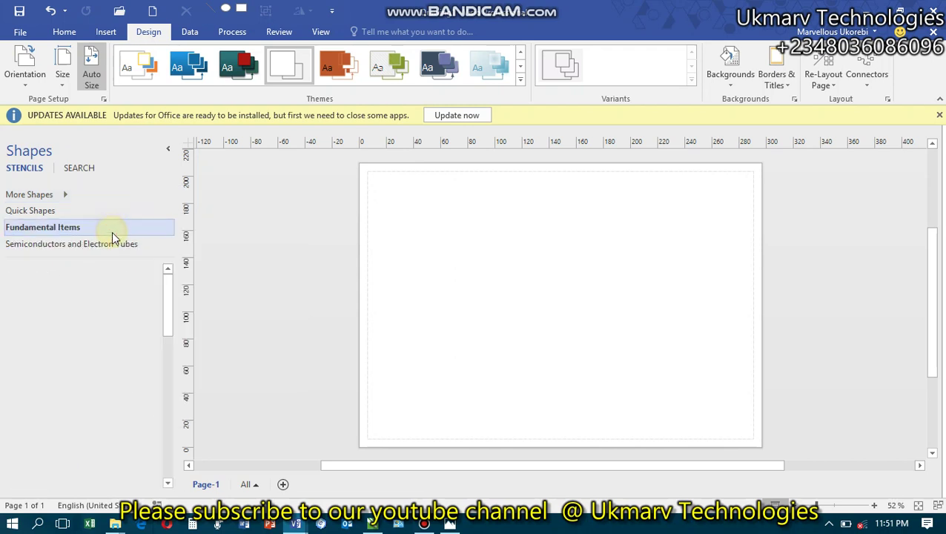
click(43, 245)
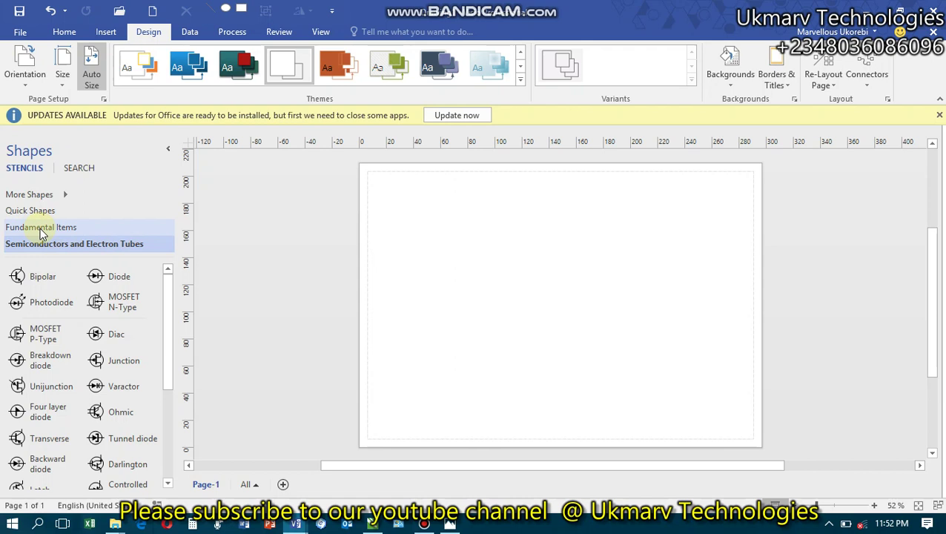
click(41, 230)
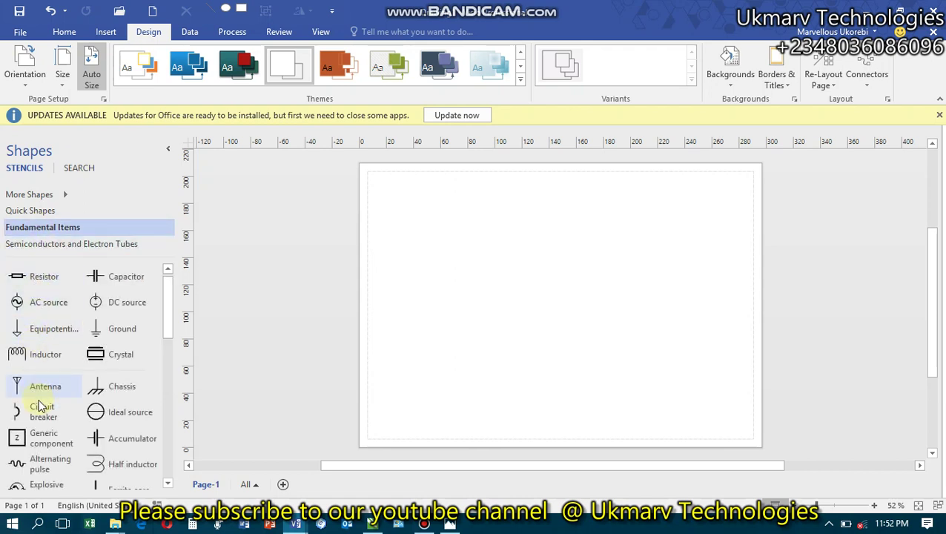
scroll(39, 398, down, 3)
scroll(37, 406, up, 3)
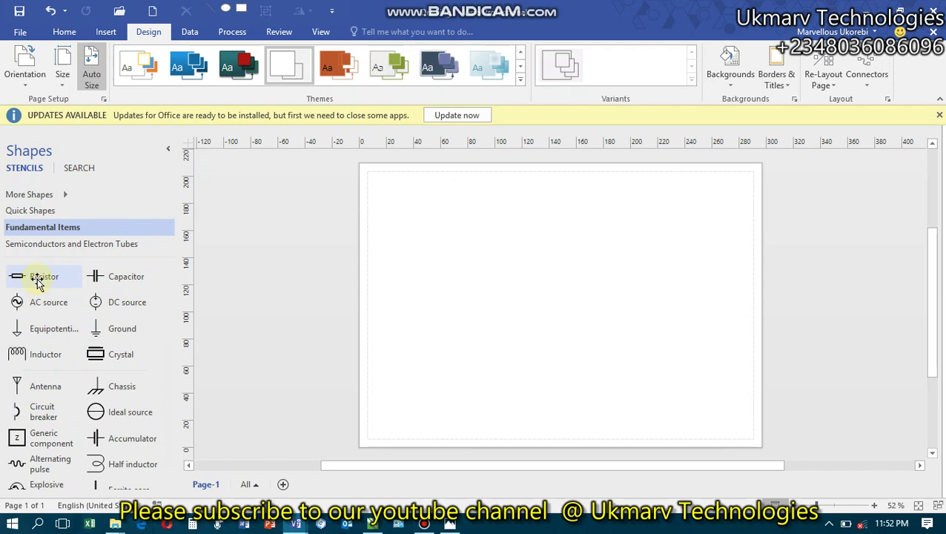
Step: Draw a 45 mm horizontal line on the page's left side with the Line tool
click(62, 32)
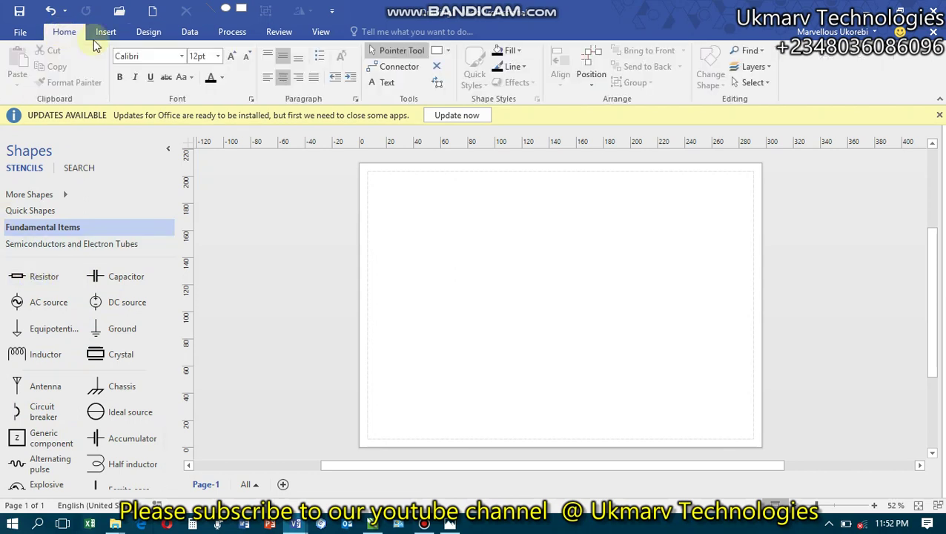
click(448, 52)
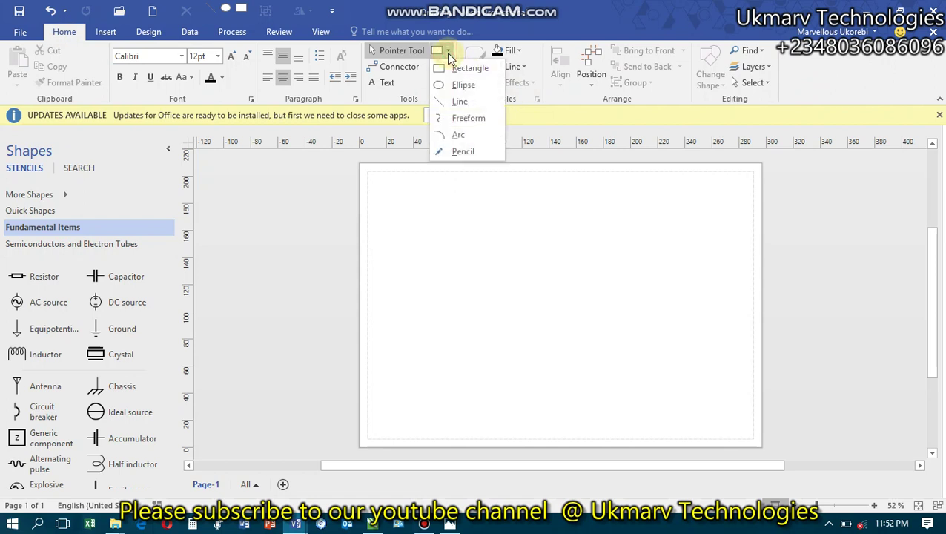
click(458, 102)
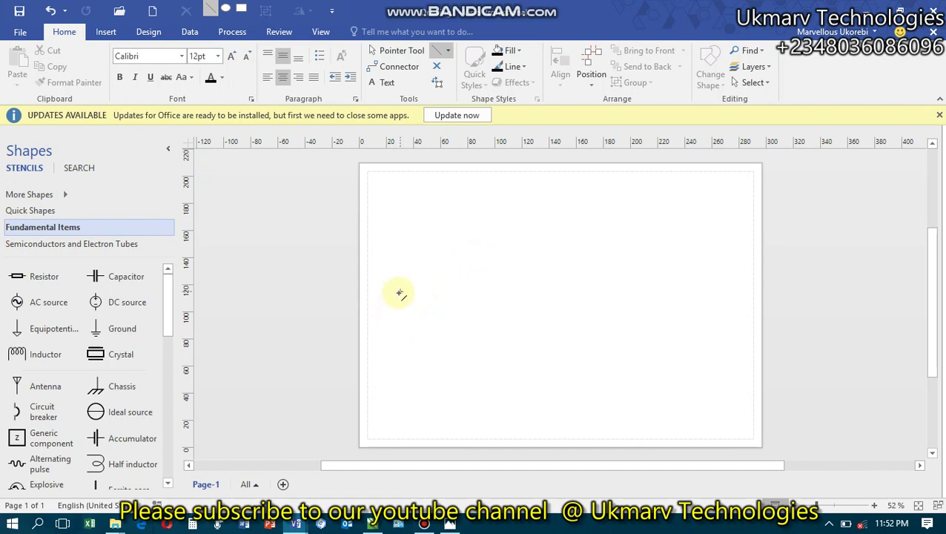
drag(400, 292, 456, 293)
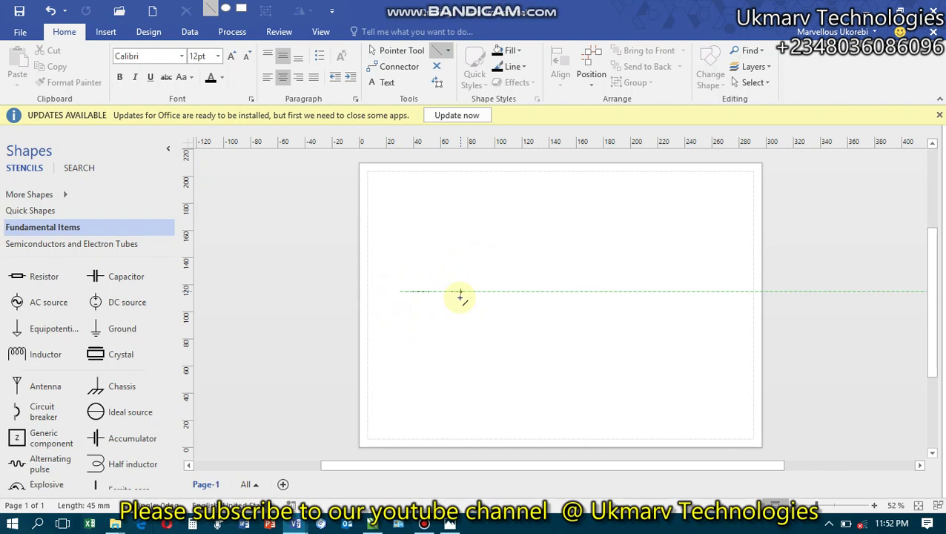
drag(460, 298, 460, 297)
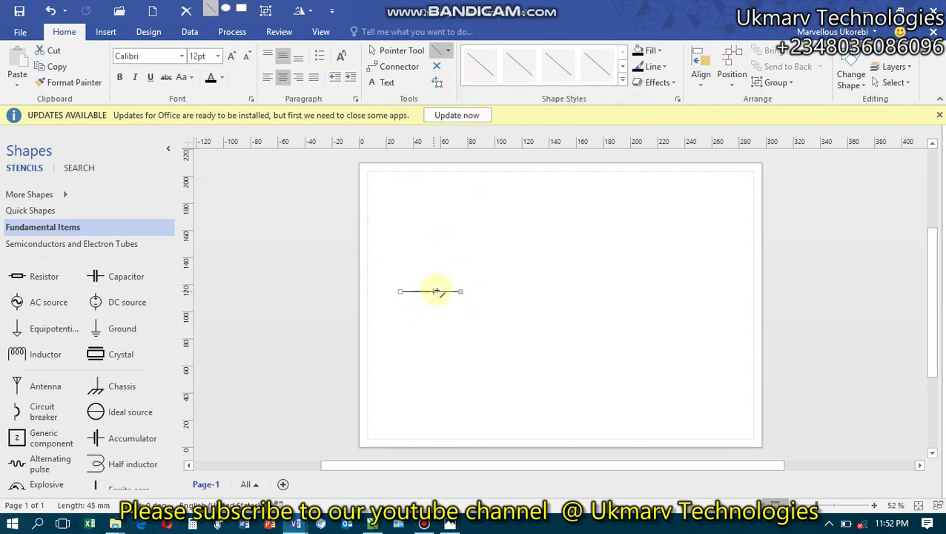
Step: Raise the line's width from 0.75 pt to 1.75 pt, then zoom in slightly
click(676, 99)
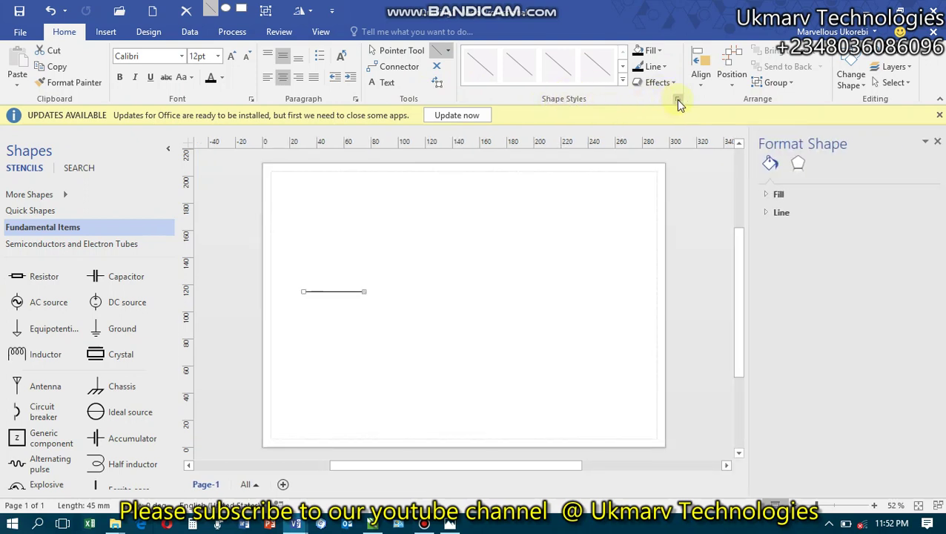
click(782, 215)
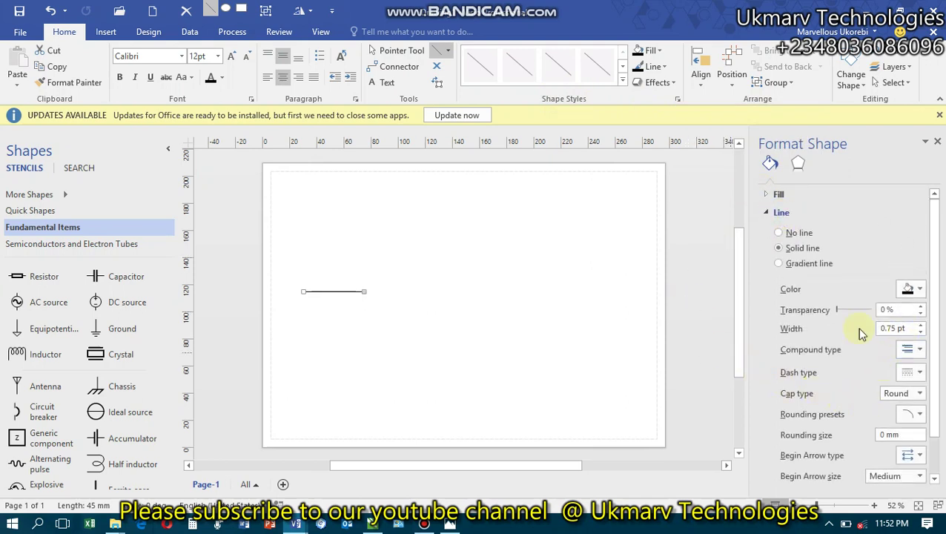
click(920, 324)
click(920, 324)
click(920, 324)
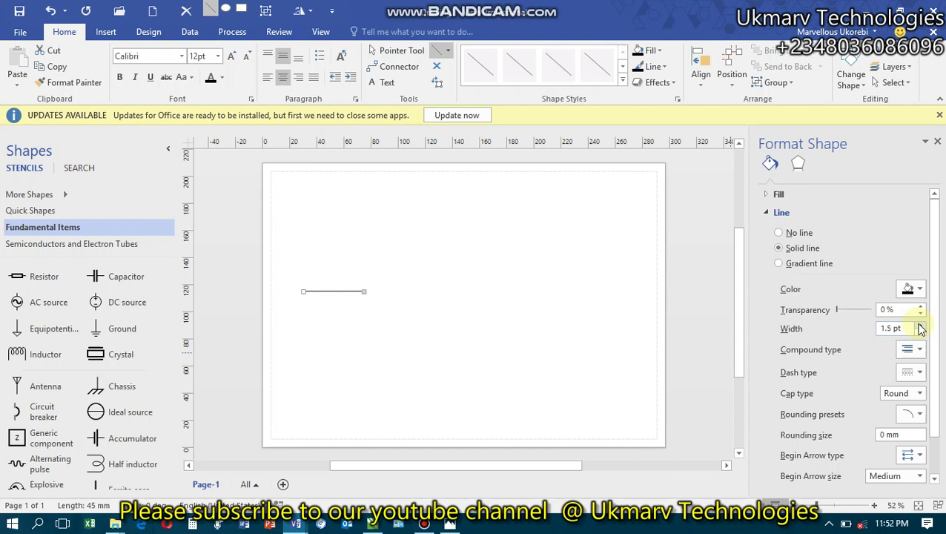
click(920, 324)
scroll(329, 302, up, 3)
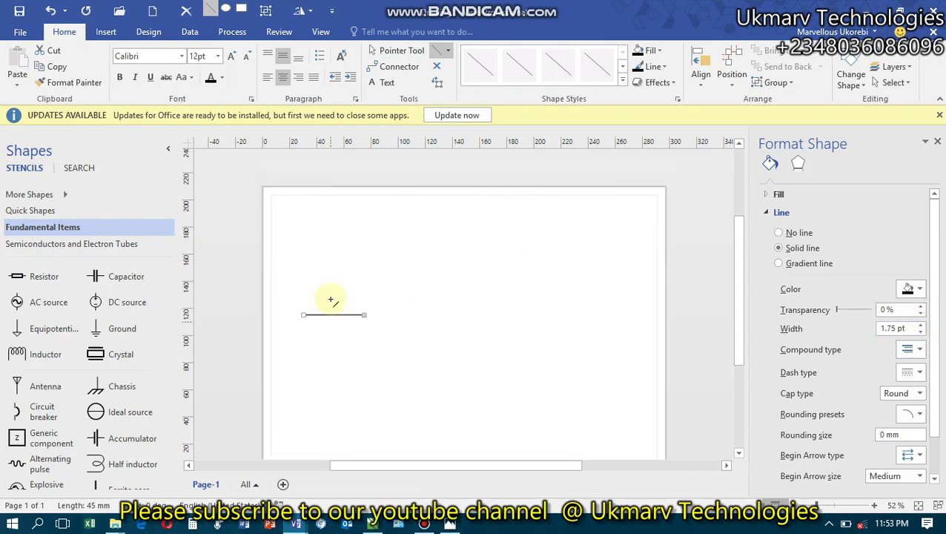
scroll(333, 310, down, 3)
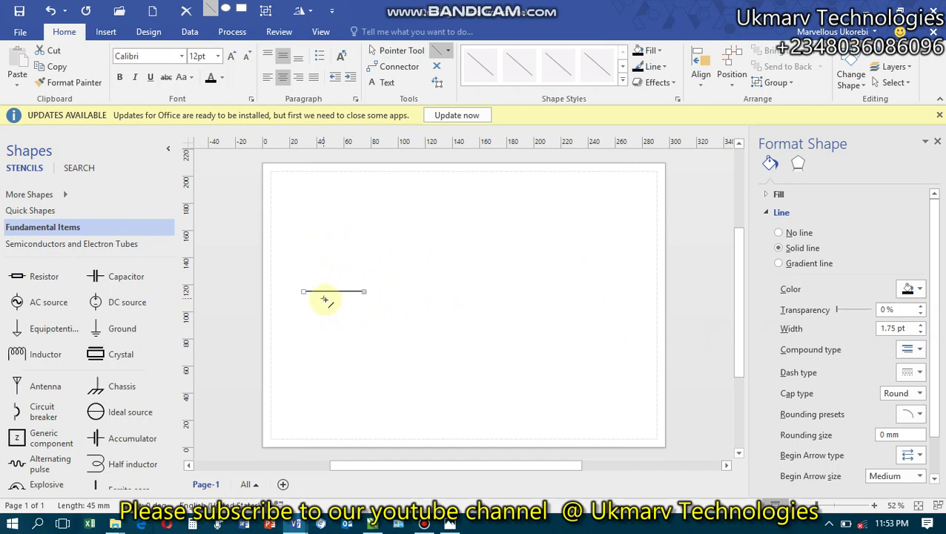
scroll(325, 300, up, 6)
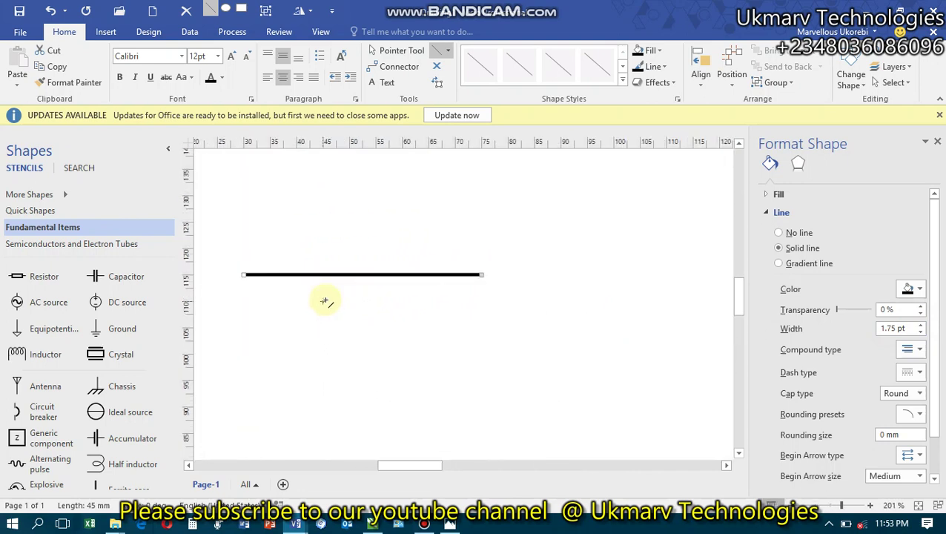
scroll(325, 300, up, 2)
scroll(324, 300, down, 5)
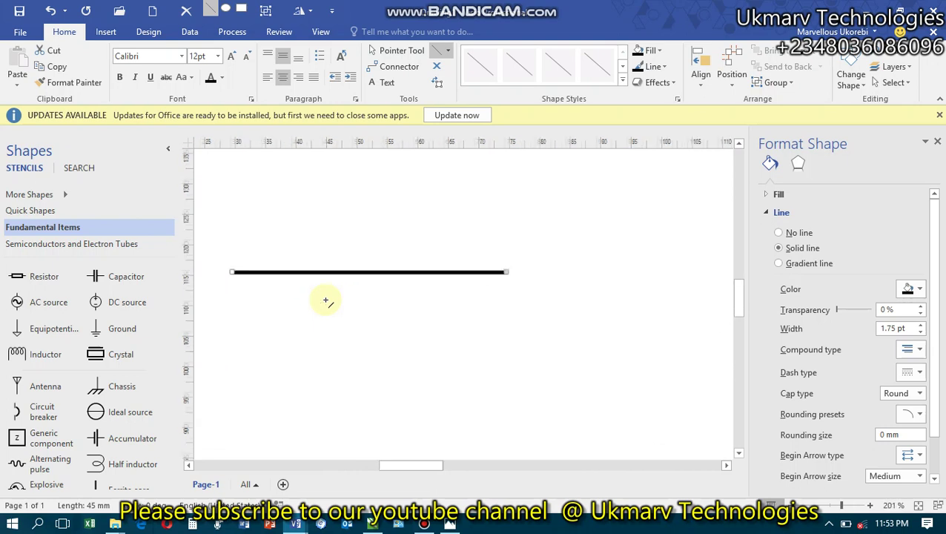
click(872, 507)
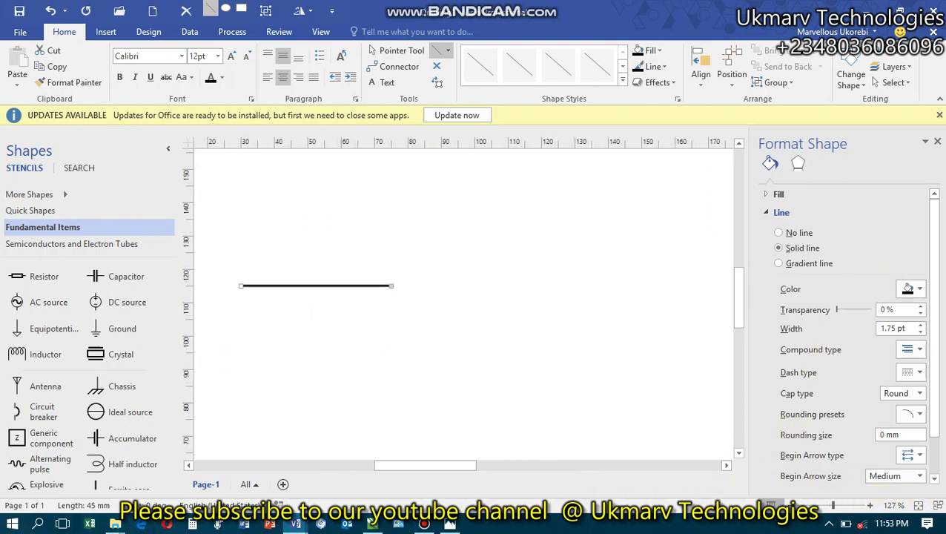
Step: Close the Format Shape pane and switch back to the Pointer Tool
click(936, 142)
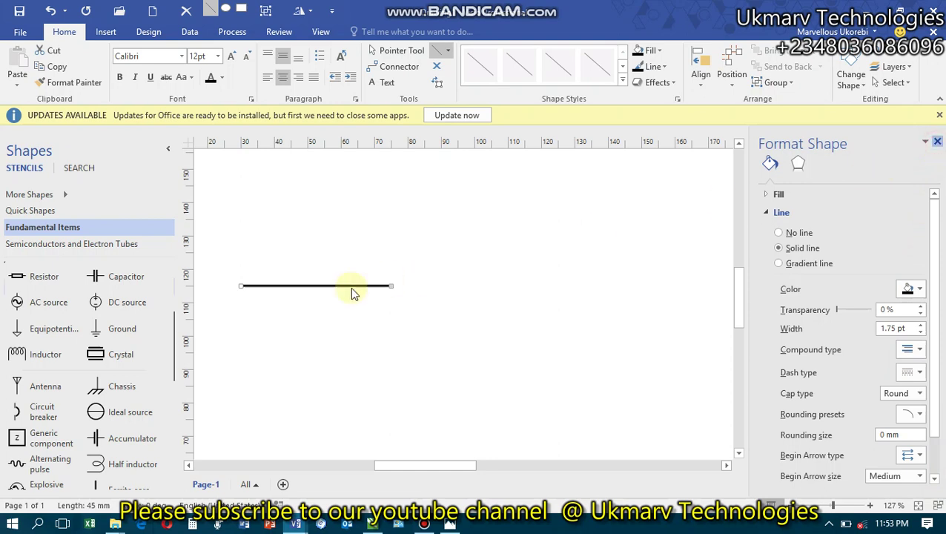
click(423, 288)
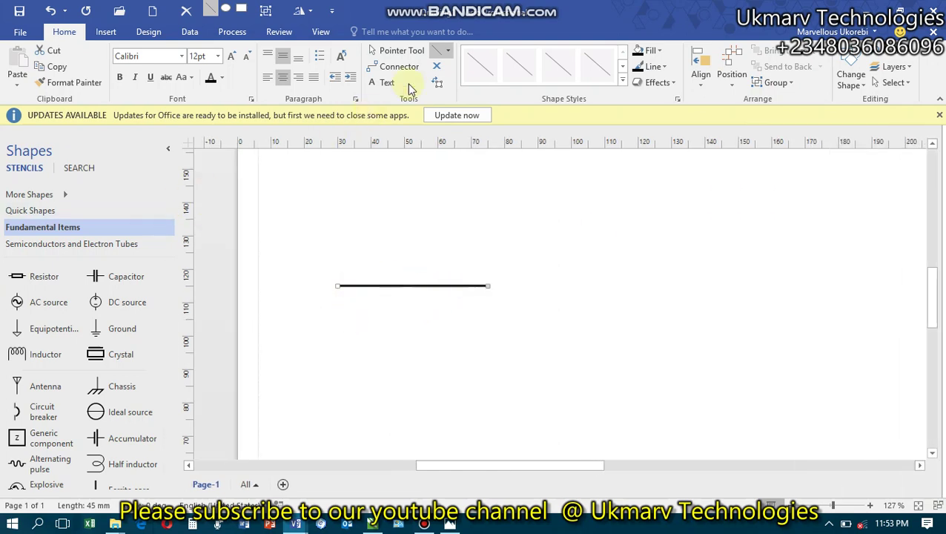
click(386, 52)
Step: Ctrl-drag a copy of the thick line to the right, level with the original
click(456, 287)
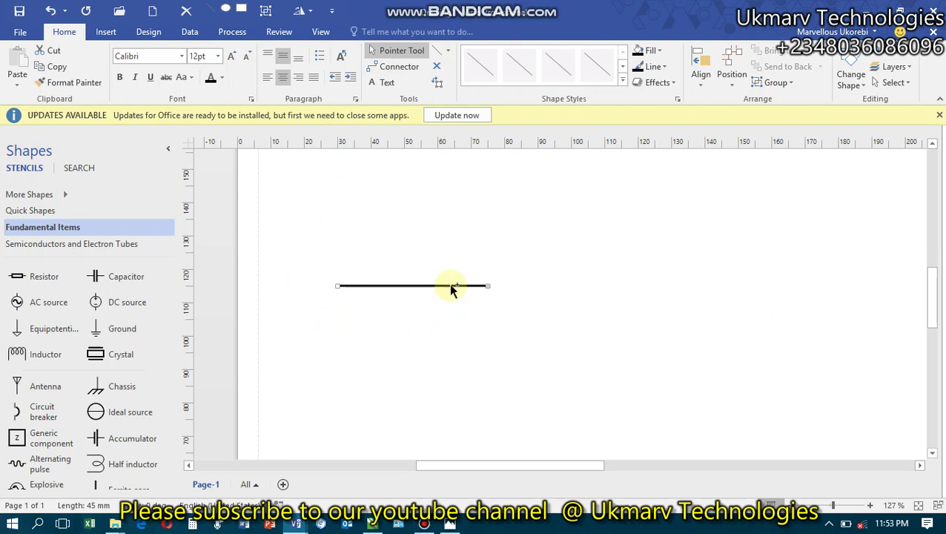
drag(452, 288, 828, 287)
mouse_move(828, 288)
mouse_down()
mouse_move(602, 287)
mouse_move(821, 289)
mouse_up()
drag(821, 287, 822, 287)
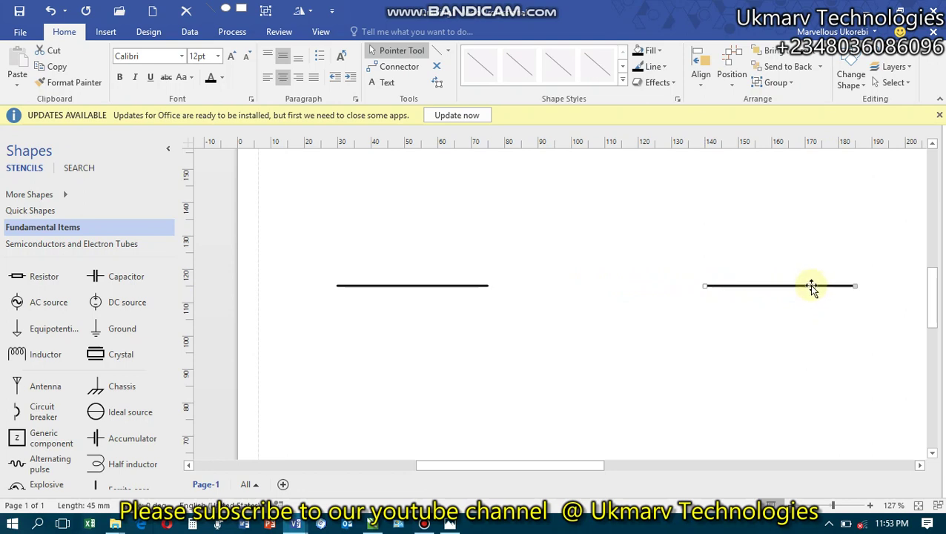
click(431, 289)
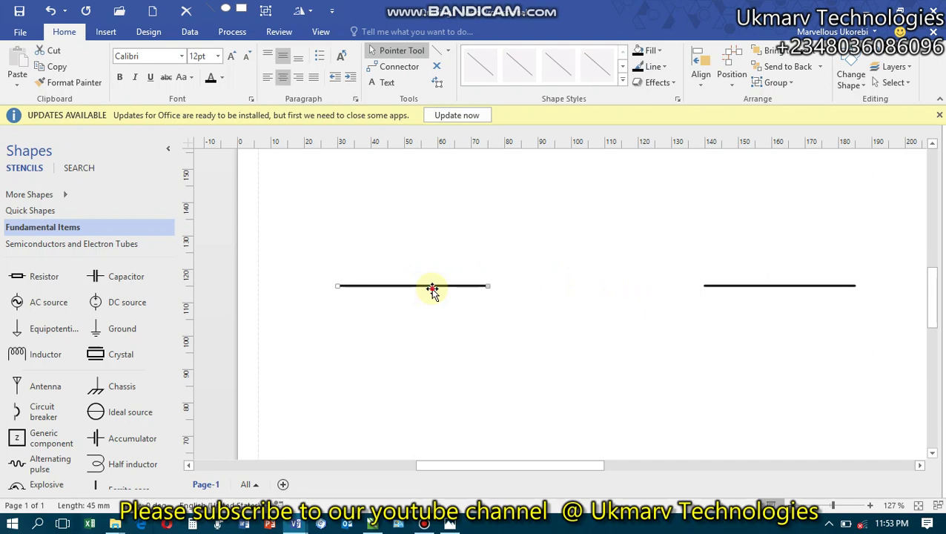
key(Escape)
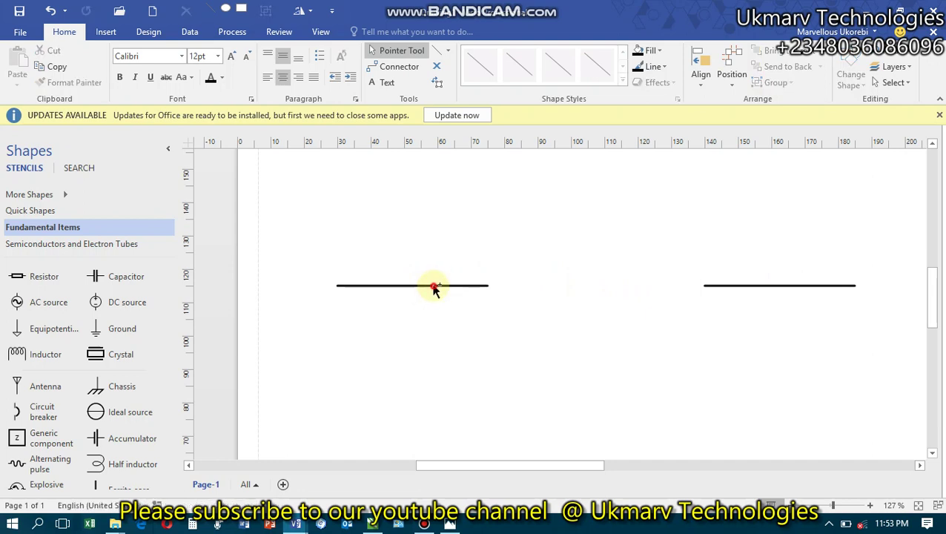
Step: Form a steep downward stroke from the left line's end, then a rising arm
drag(435, 289, 538, 340)
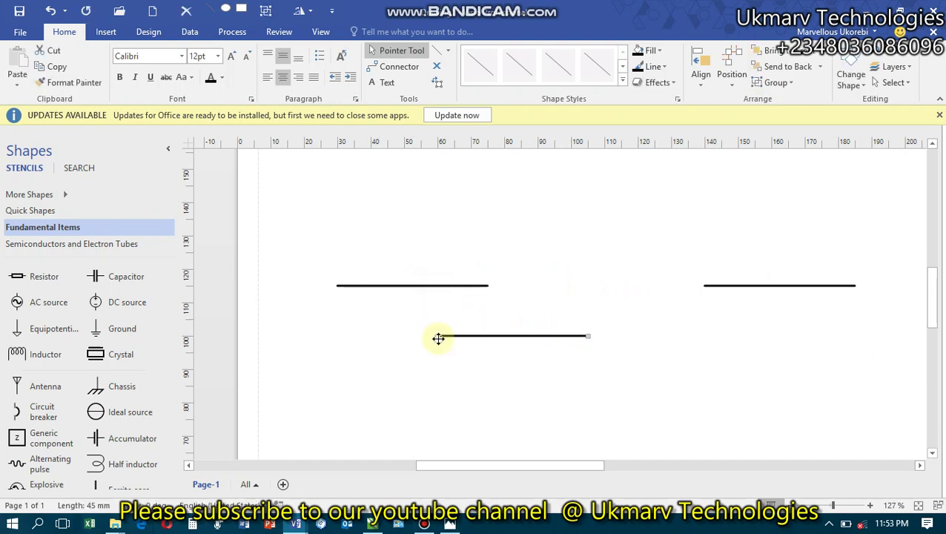
drag(440, 337, 489, 288)
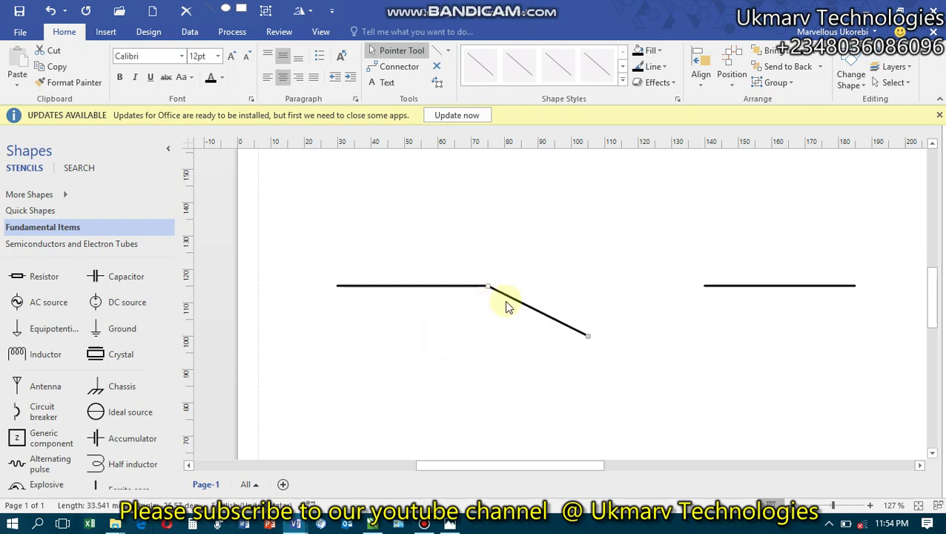
drag(586, 337, 504, 353)
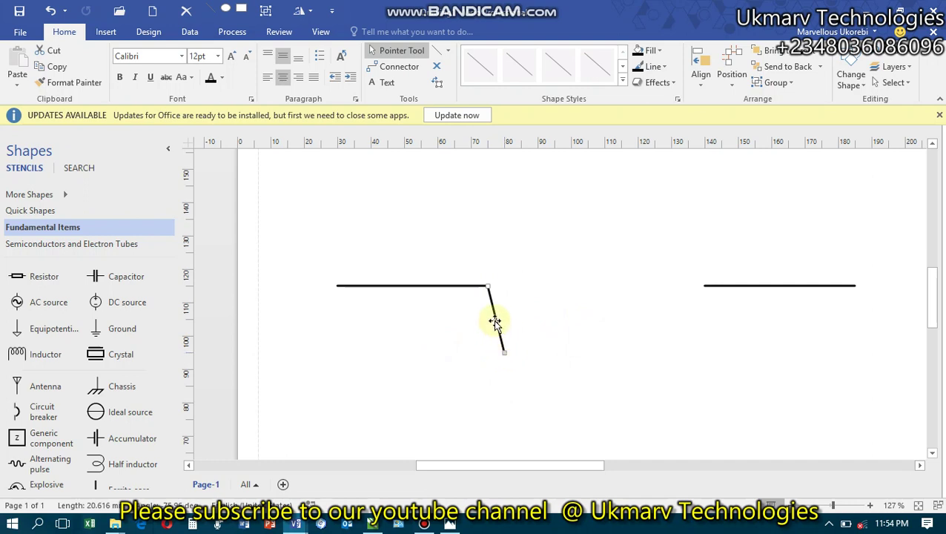
drag(493, 320, 503, 352)
drag(521, 279, 539, 195)
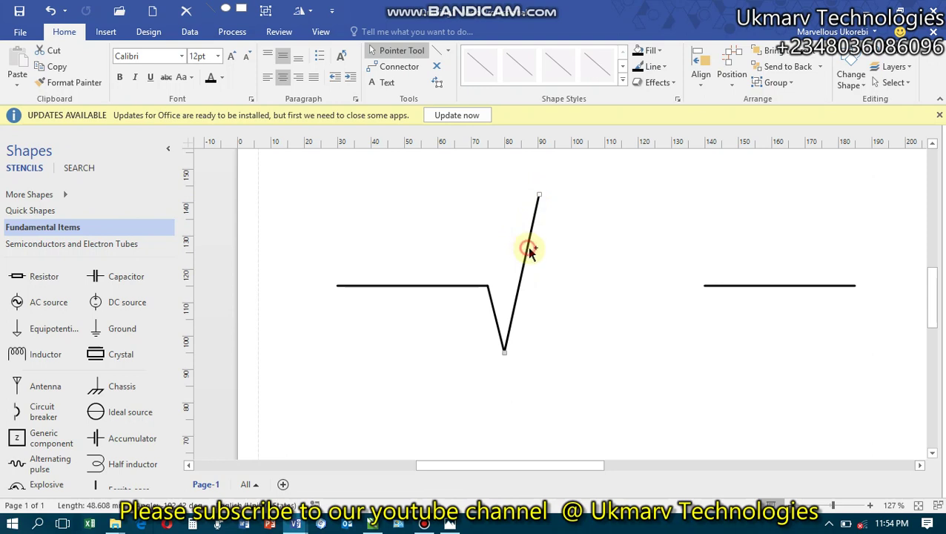
Step: Add a descending stroke from the peak and another rising copy, continuing the zigzag
drag(528, 249, 578, 255)
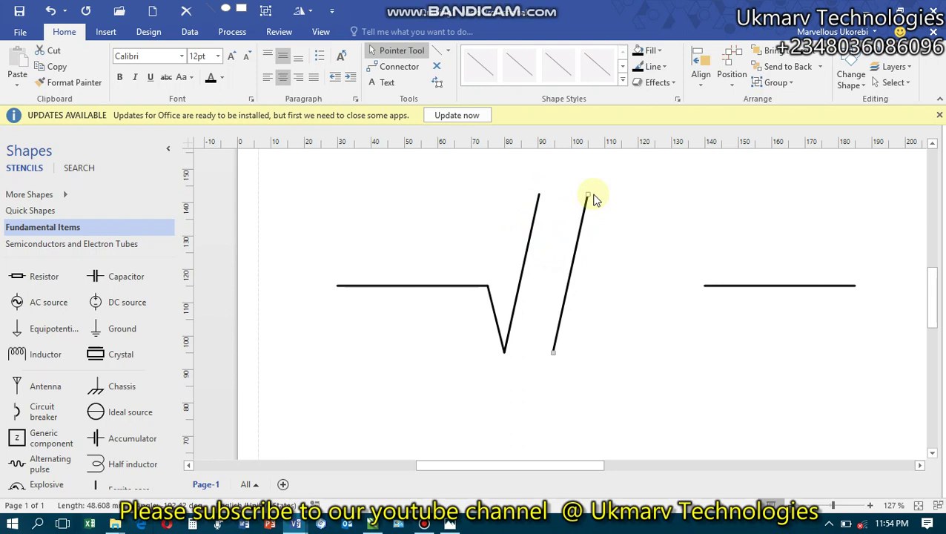
drag(587, 195, 539, 196)
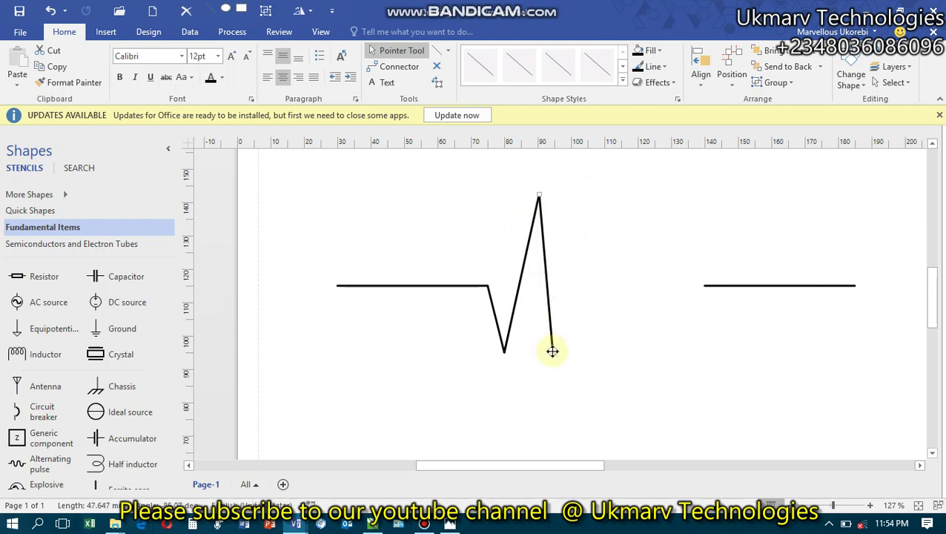
drag(553, 351, 579, 359)
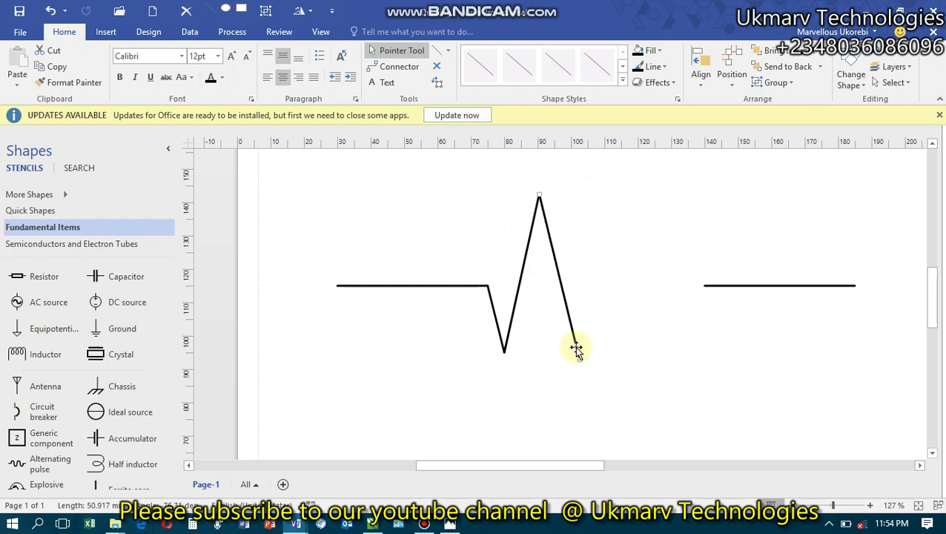
click(523, 268)
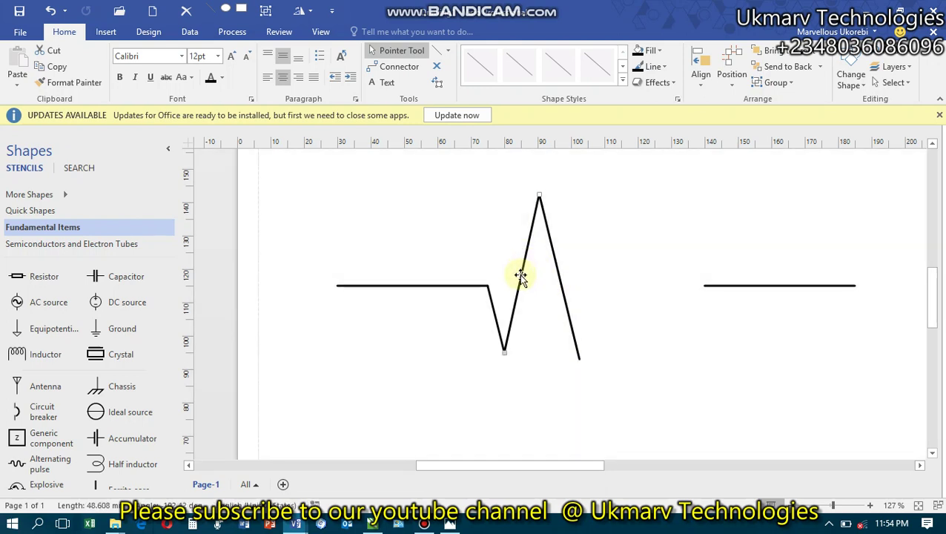
click(523, 276)
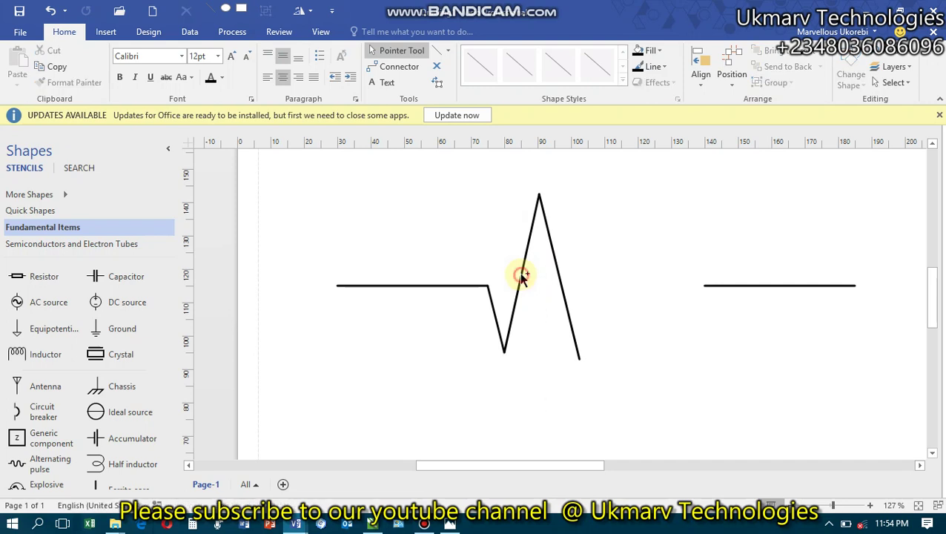
drag(521, 276, 599, 287)
Step: Join the right line's endpoint to the second V's bottom vertex
scroll(591, 311, up, 3)
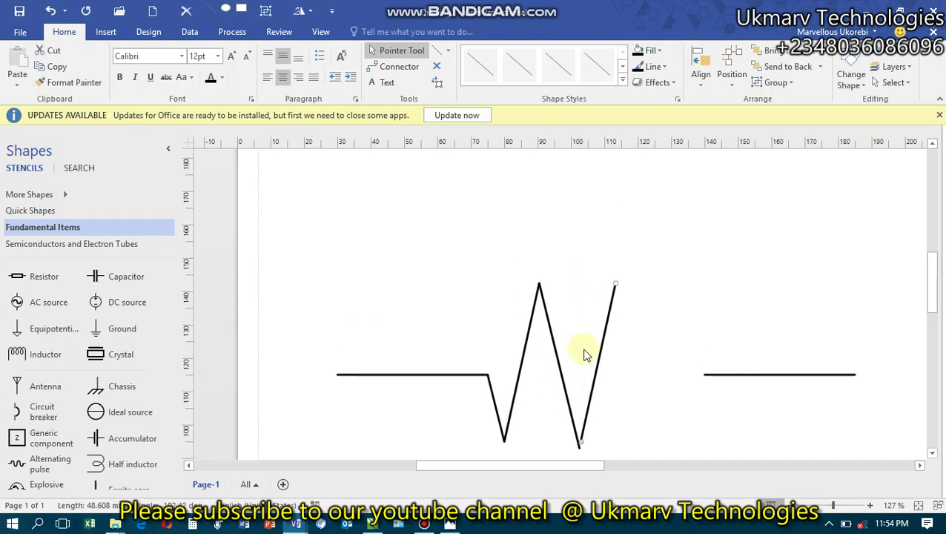
scroll(586, 355, down, 3)
scroll(583, 351, up, 5)
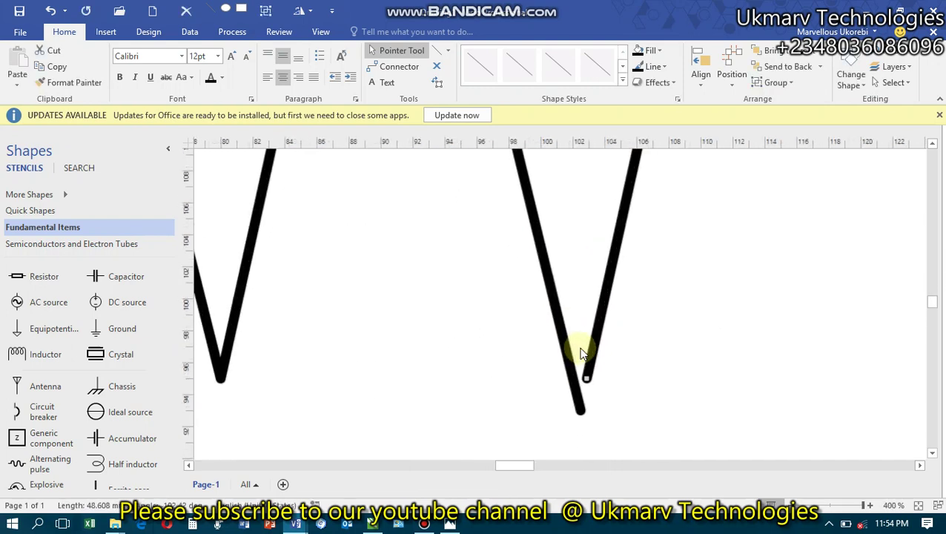
drag(589, 364, 581, 376)
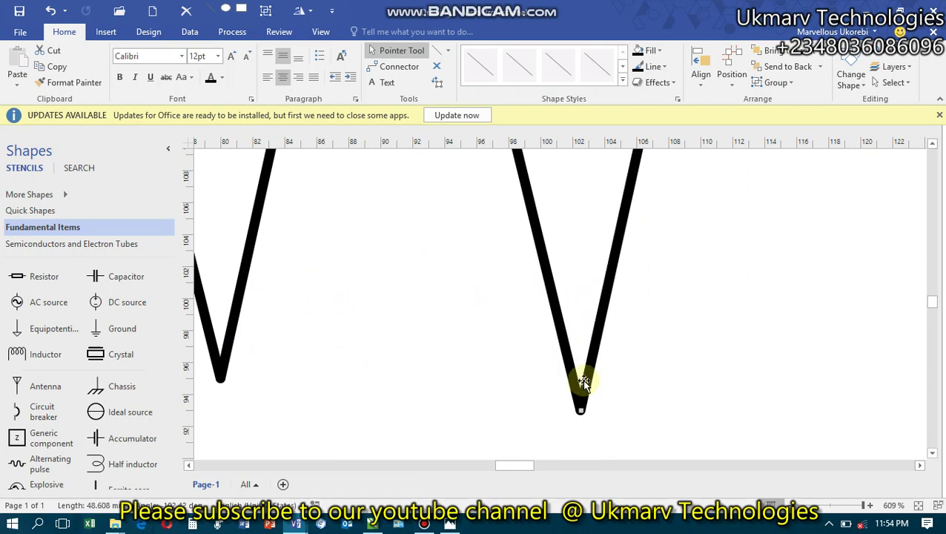
Step: Ctrl+drag a copy of a diagonal line to form a falling stroke after the second peak
scroll(581, 376, down, 3)
scroll(582, 369, up, 6)
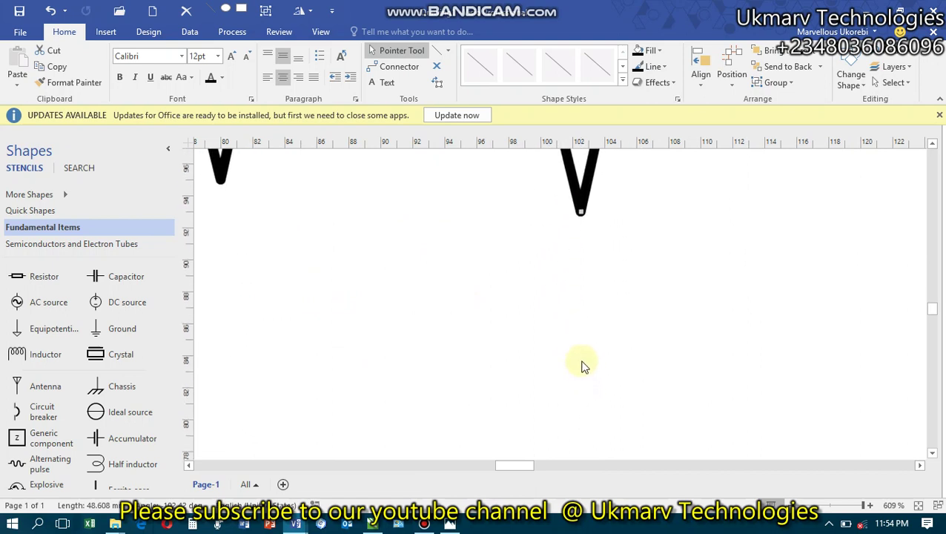
scroll(582, 367, down, 2)
scroll(583, 365, down, 3)
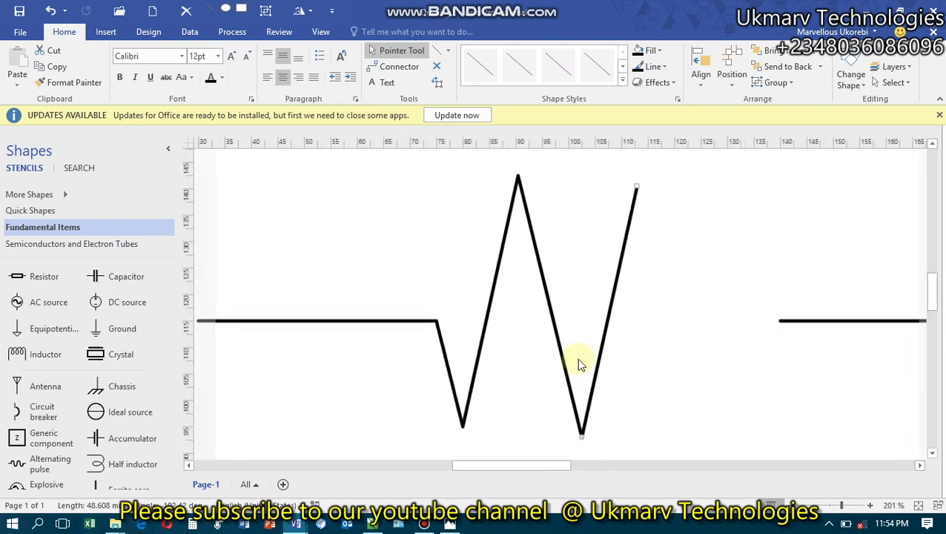
click(544, 261)
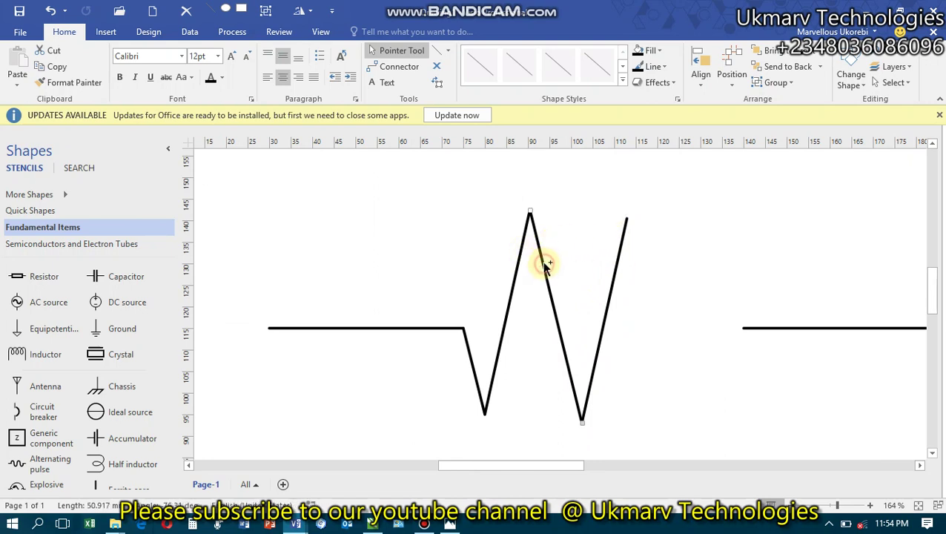
drag(544, 264, 632, 268)
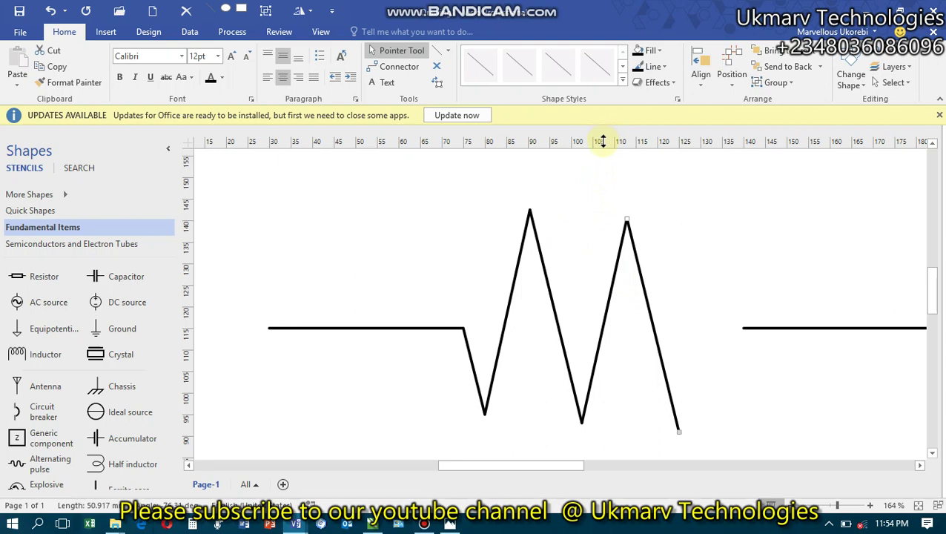
Step: Add horizontal guides from the top ruler at the zigzag's peak and valley heights
drag(602, 141, 530, 300)
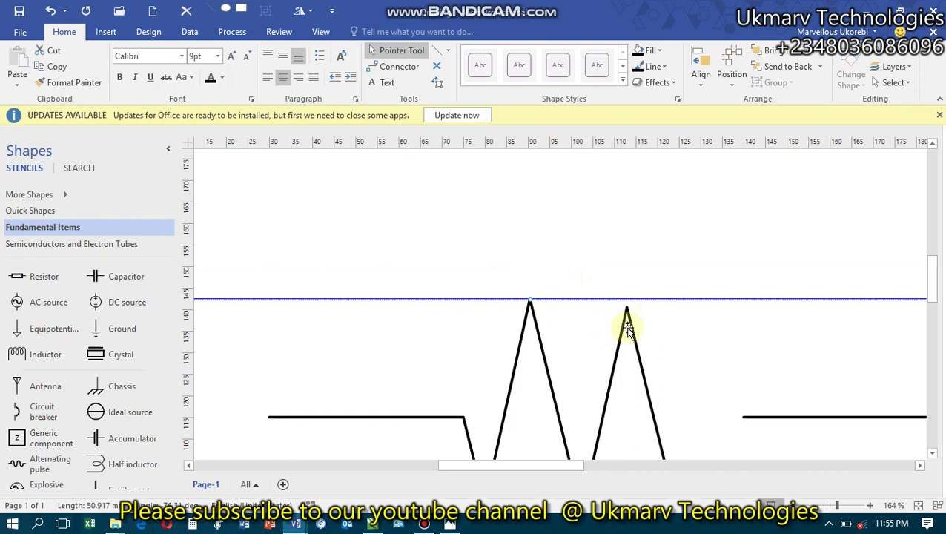
scroll(626, 328, down, 3)
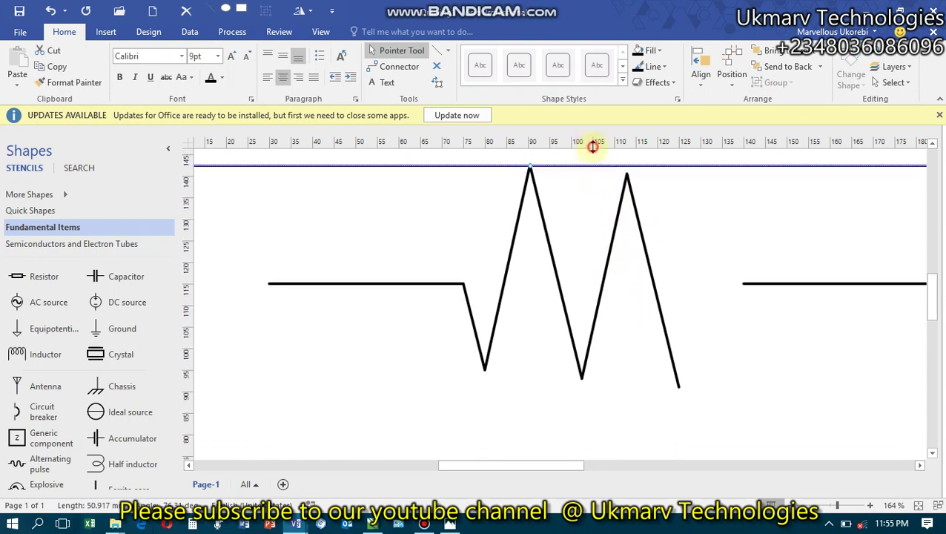
drag(593, 147, 497, 376)
Step: Snap the second V's bottom onto the lower guide and rejoin the right stroke's end to it
drag(582, 378, 587, 379)
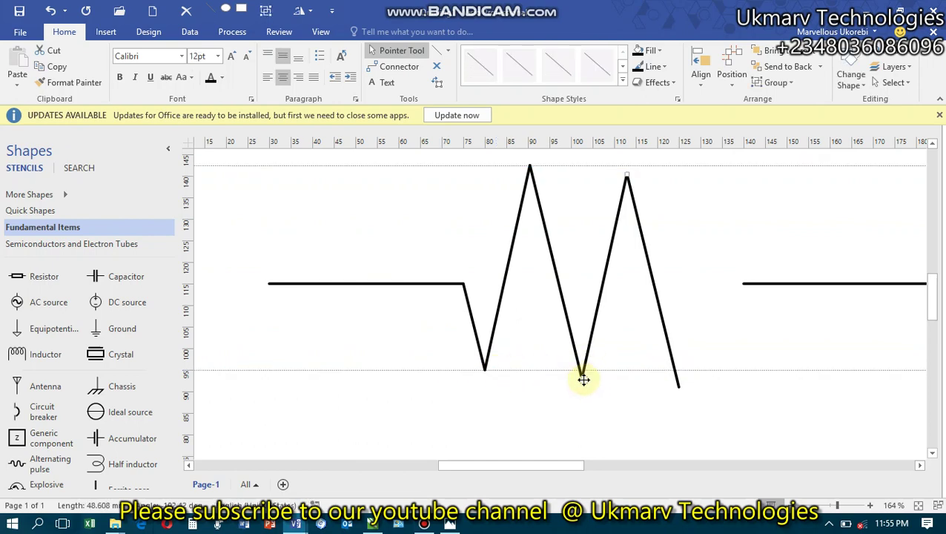
ctrl+scroll(583, 378, up, 7)
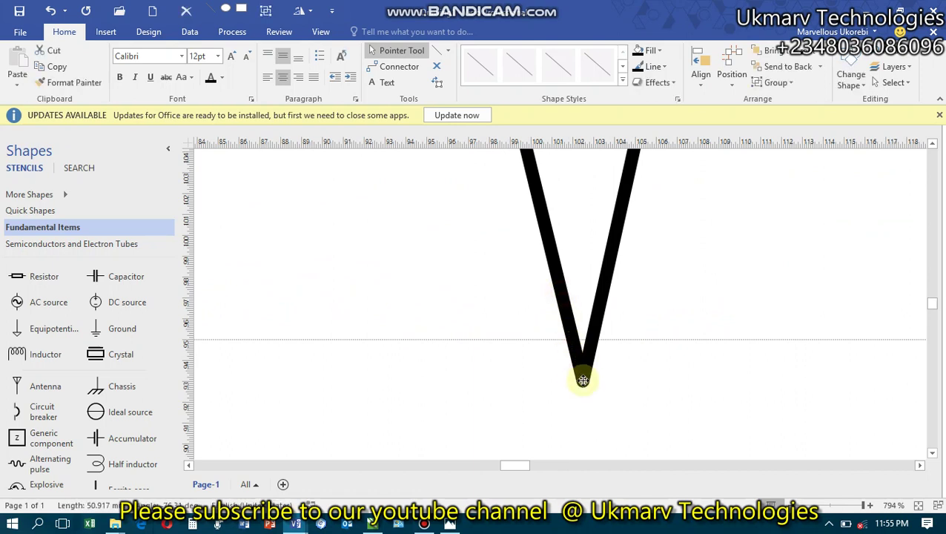
drag(583, 380, 573, 340)
drag(582, 376, 571, 342)
scroll(570, 354, up, 1)
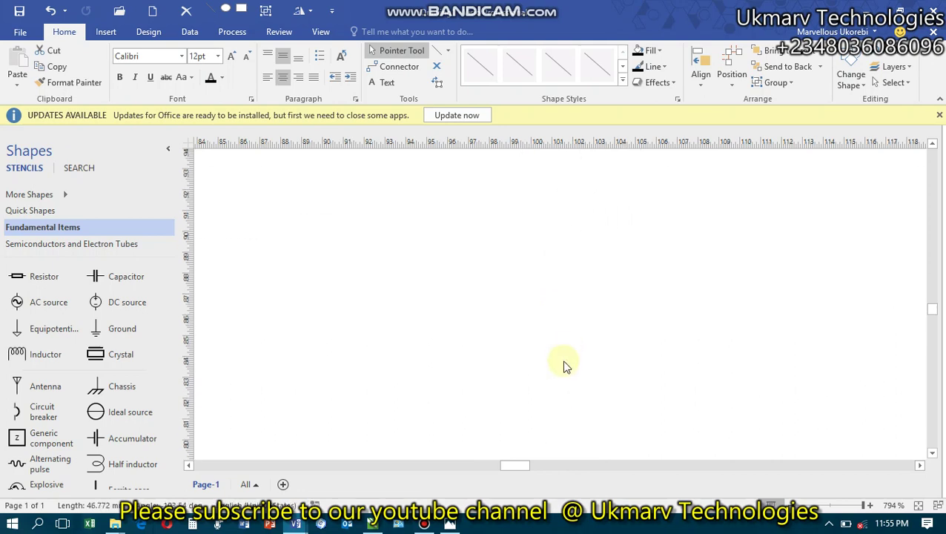
Step: Lift the peak onto the upper guide, rejoining both legs' tops there
scroll(563, 360, down, 8)
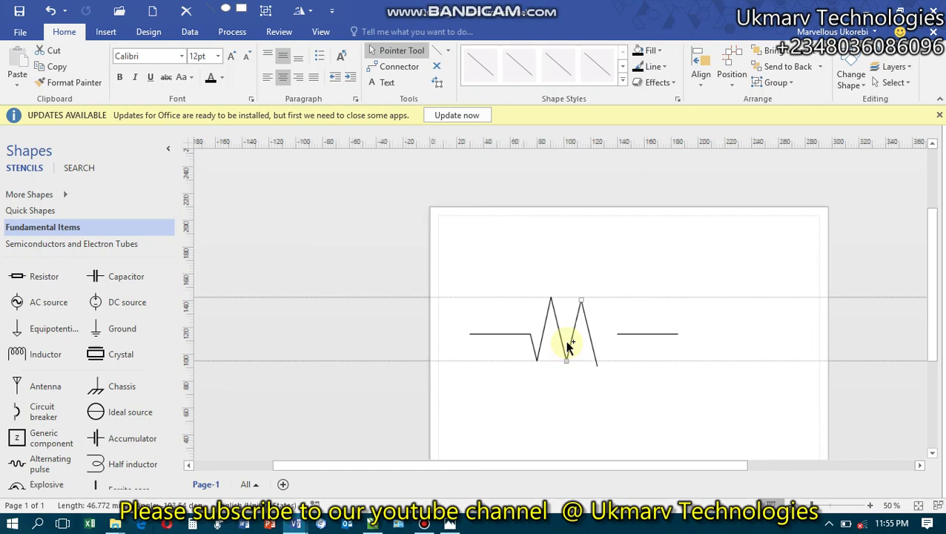
scroll(586, 309, up, 8)
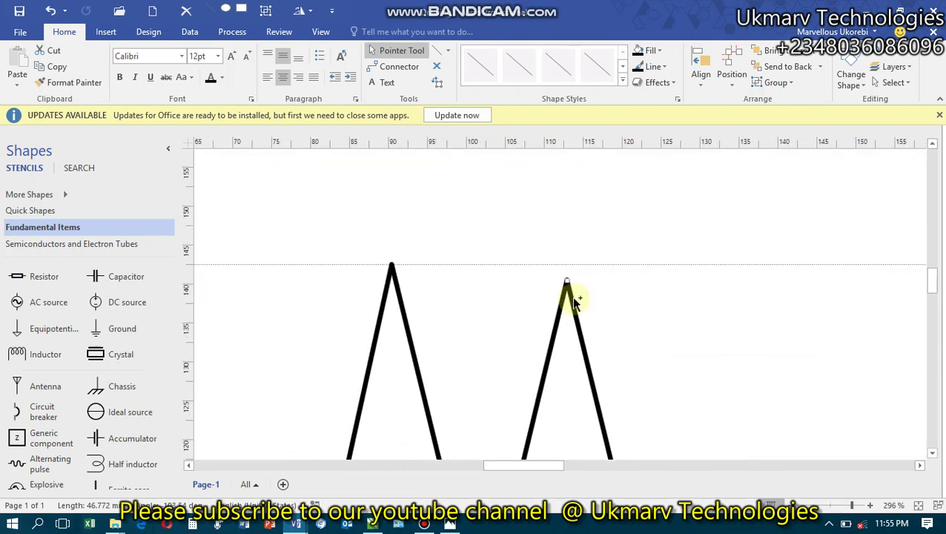
drag(559, 252, 549, 210)
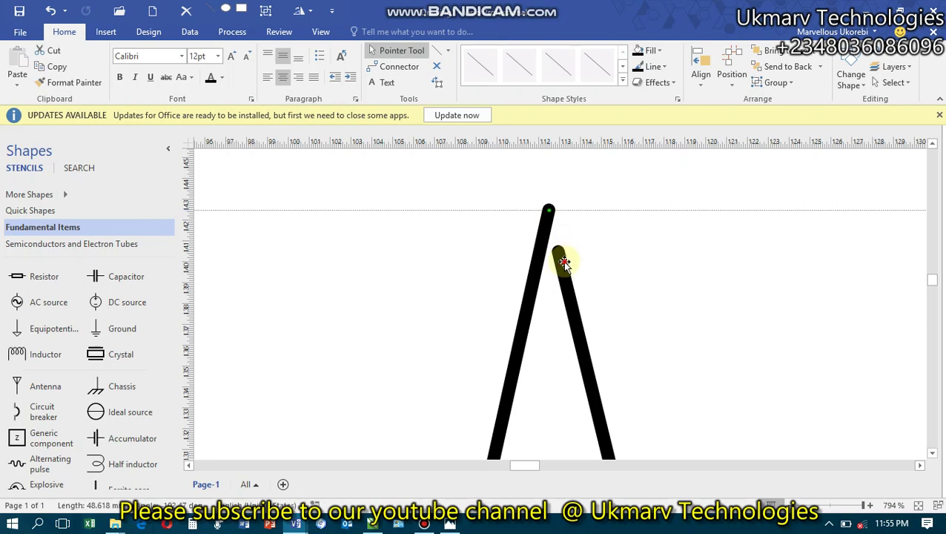
drag(557, 254, 549, 211)
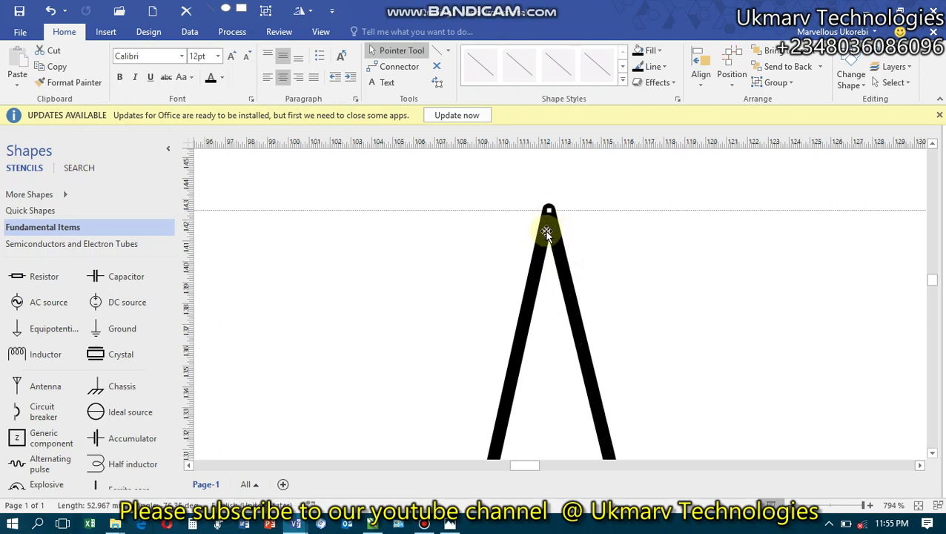
Step: Snap the last falling stroke's lower end onto the lower guide
scroll(545, 275, down, 10)
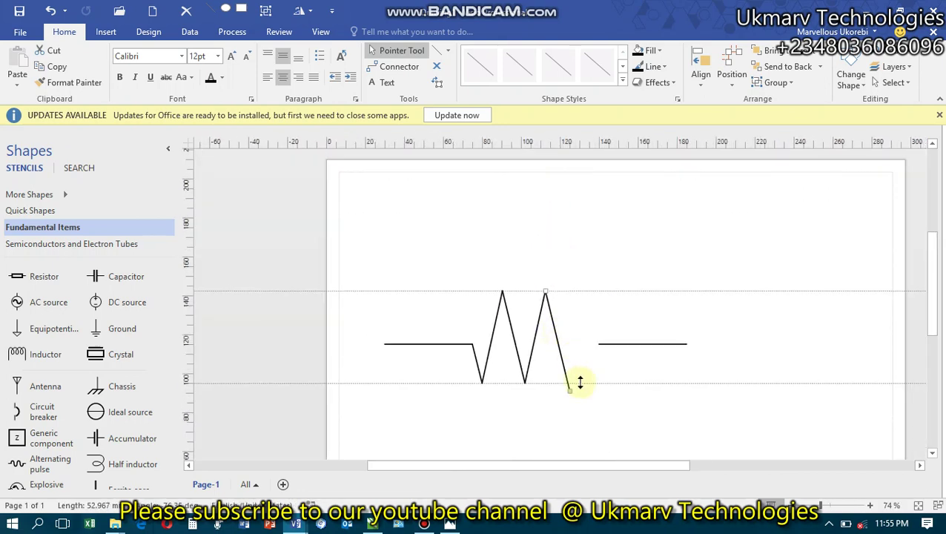
scroll(572, 399, up, 4)
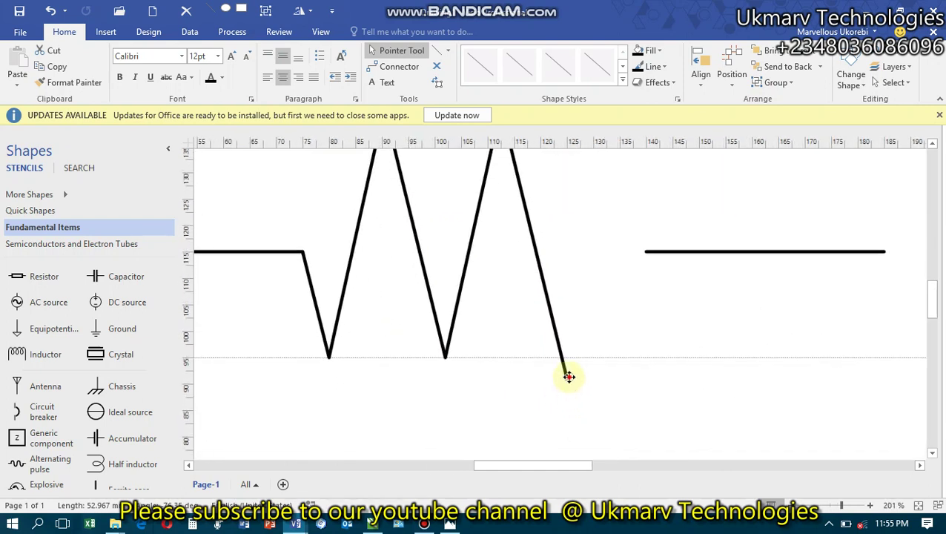
click(567, 379)
click(567, 381)
drag(567, 377, 566, 360)
Step: Copy a rising and a falling stroke to the right, forming a third peak that meets the right lead
scroll(564, 367, down, 1)
scroll(552, 365, up, 3)
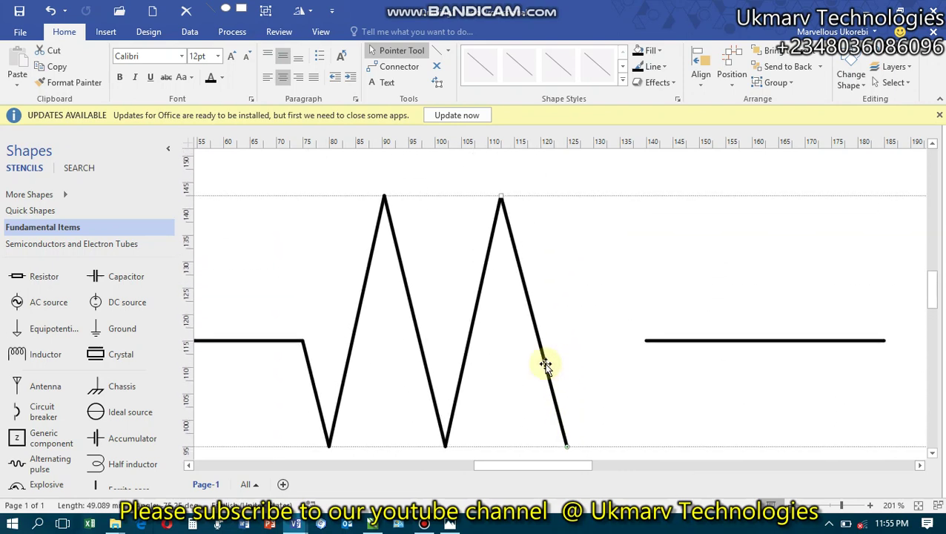
click(346, 375)
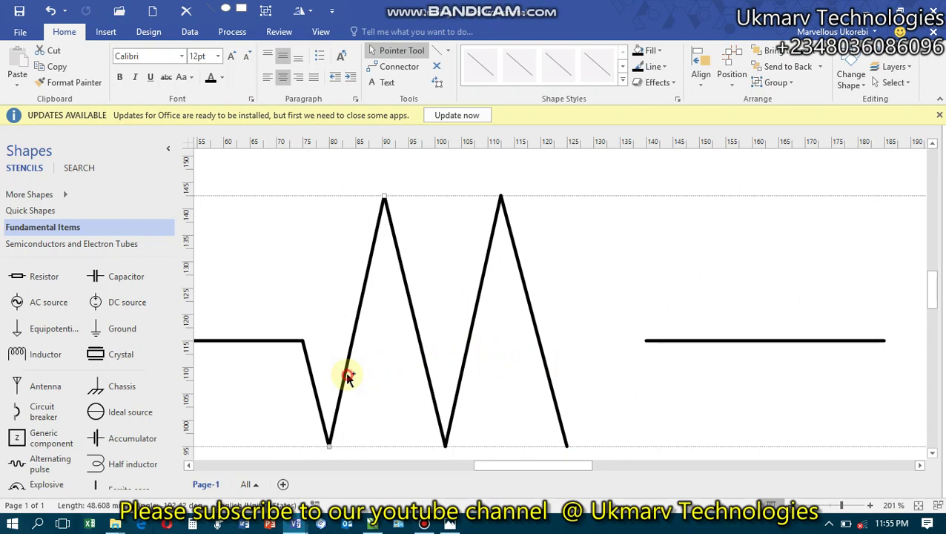
drag(346, 376, 587, 372)
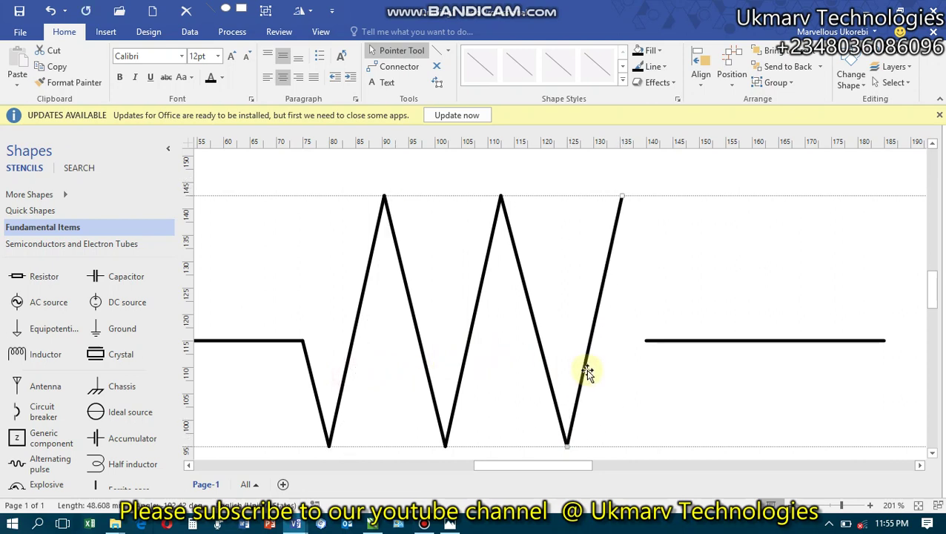
click(314, 381)
mouse_move(314, 381)
mouse_down()
mouse_move(633, 306)
mouse_move(627, 270)
mouse_up()
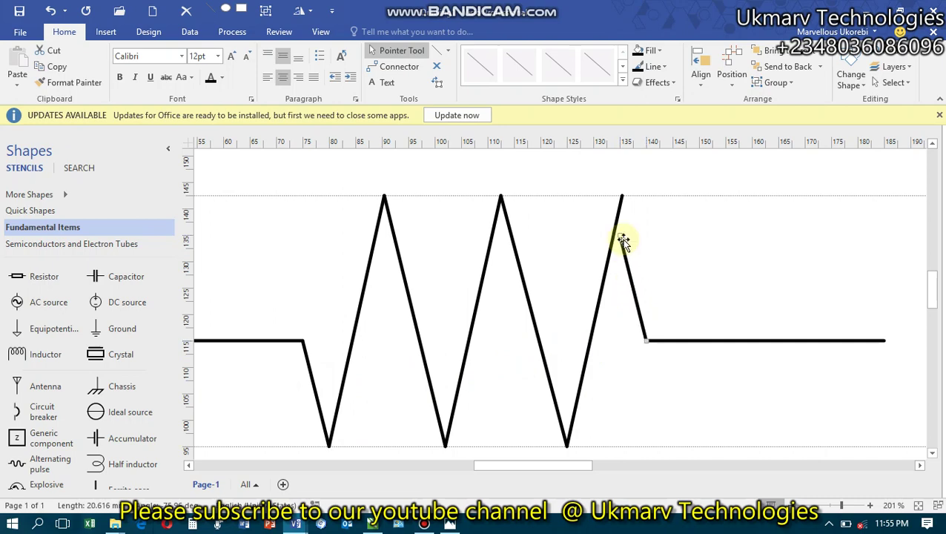
mouse_move(622, 196)
mouse_down()
mouse_move(632, 194)
mouse_move(622, 194)
mouse_up()
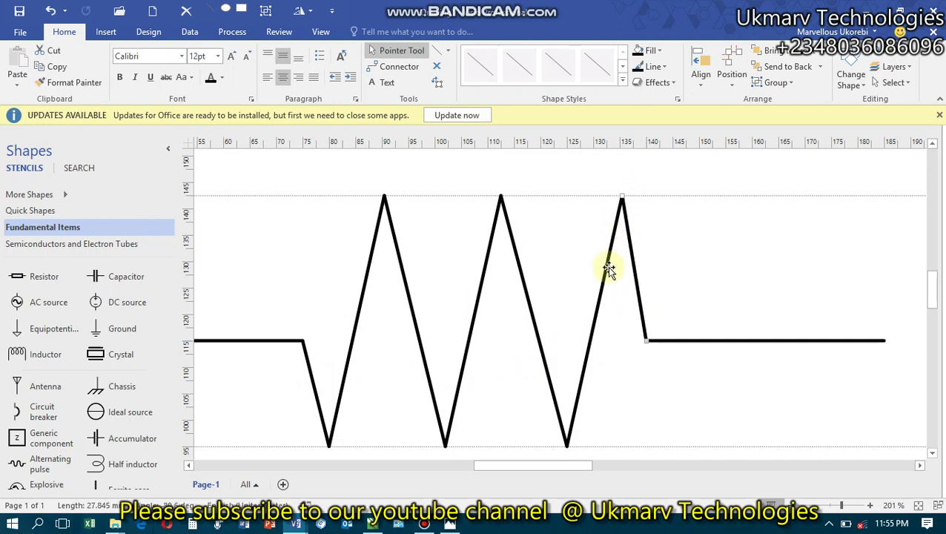
scroll(614, 281, down, 1)
ctrl+scroll(613, 281, down, 6)
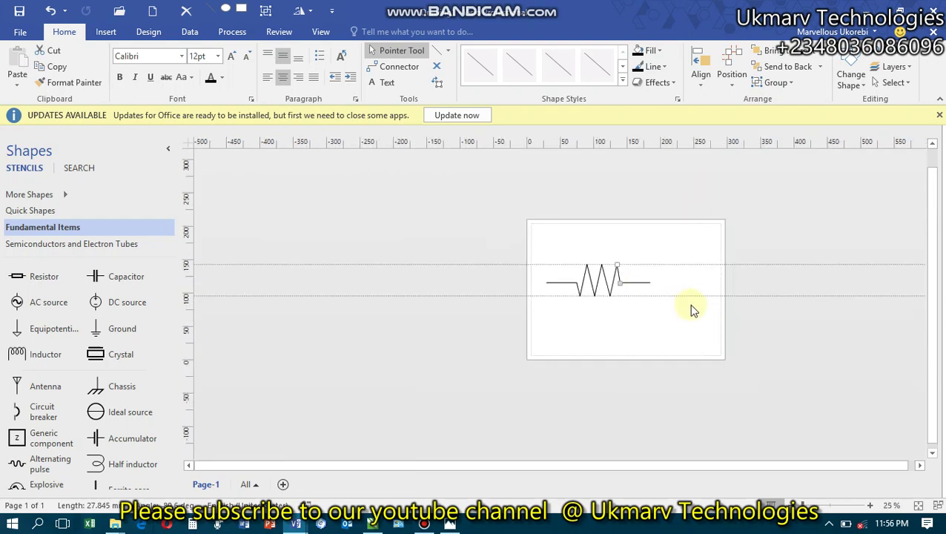
Step: Box-select all the resistor pieces and group them into one object
click(664, 305)
mouse_move(662, 325)
mouse_down()
mouse_move(562, 295)
mouse_move(521, 245)
mouse_move(529, 235)
mouse_move(529, 244)
mouse_up()
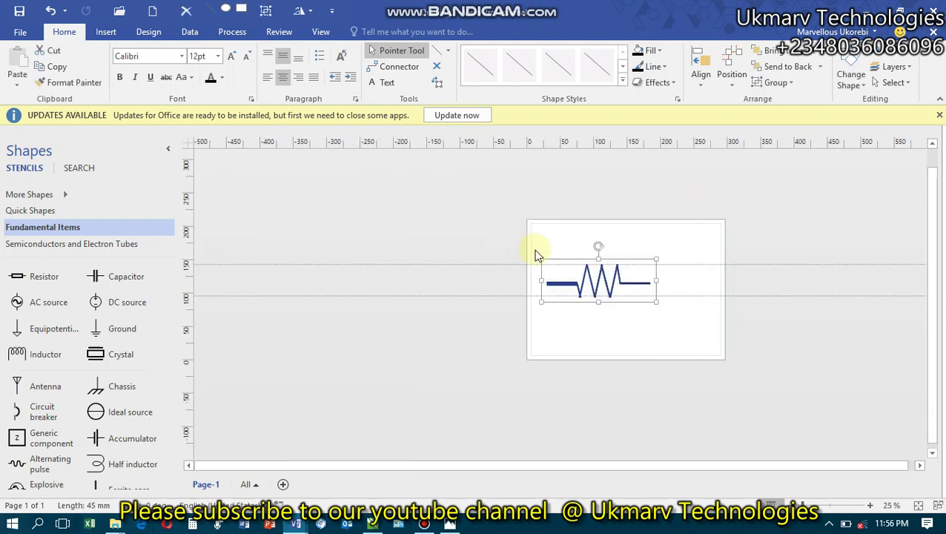
click(791, 87)
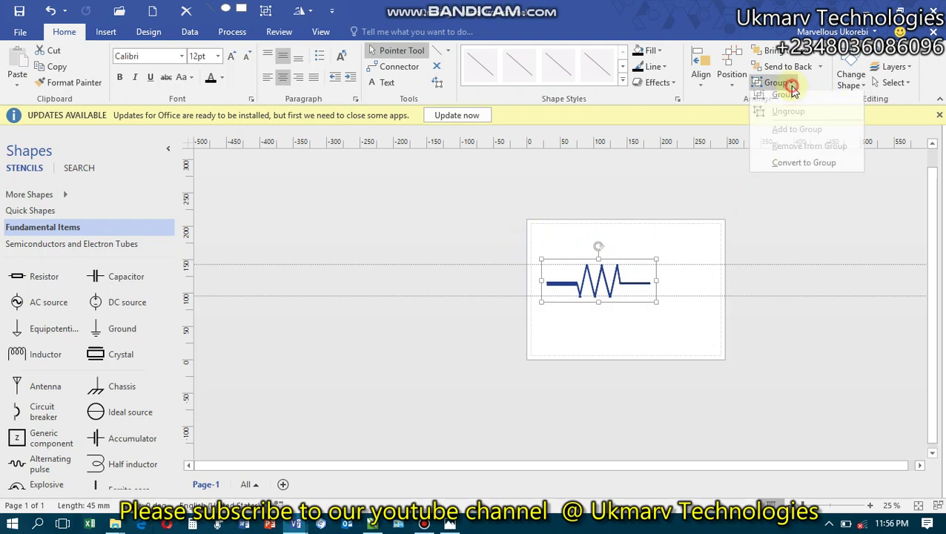
click(787, 102)
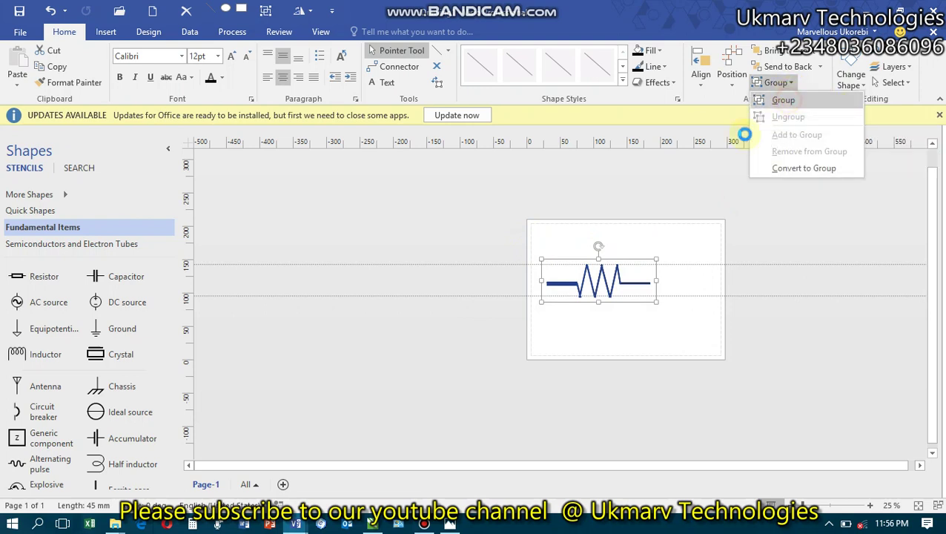
Step: Shift the grouped resistor slightly right, deselect it, and minimize Visio to the desktop
click(629, 287)
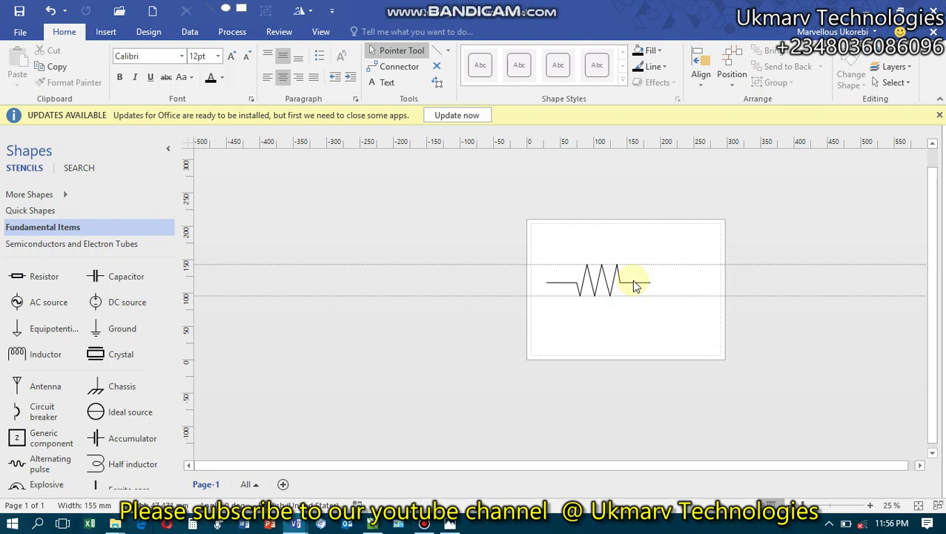
mouse_move(635, 286)
mouse_down()
mouse_move(672, 292)
mouse_move(648, 332)
mouse_move(653, 270)
mouse_move(644, 285)
mouse_up()
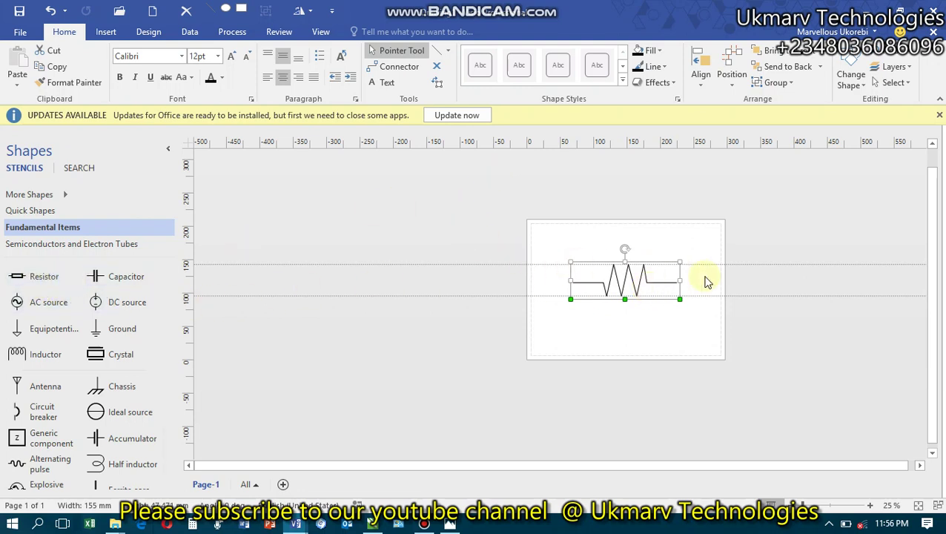
click(767, 237)
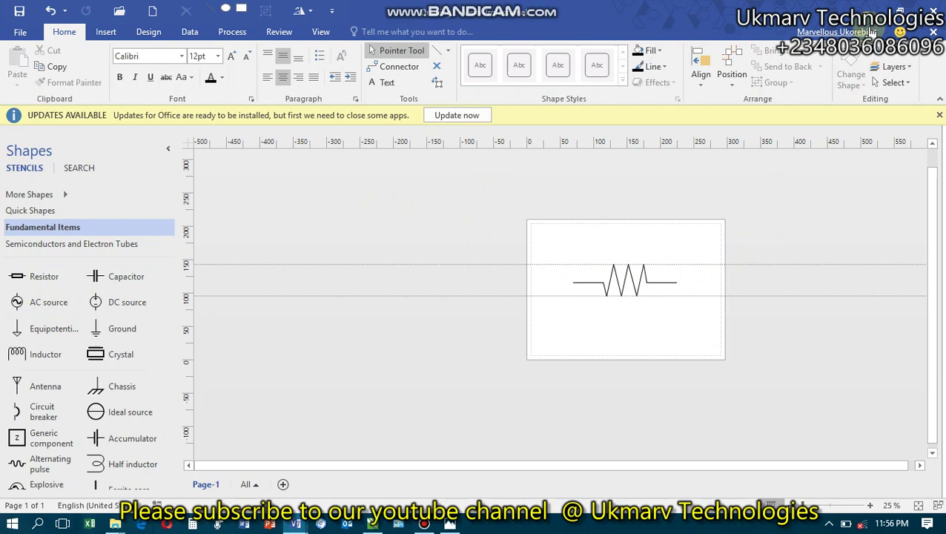
key(super+d)
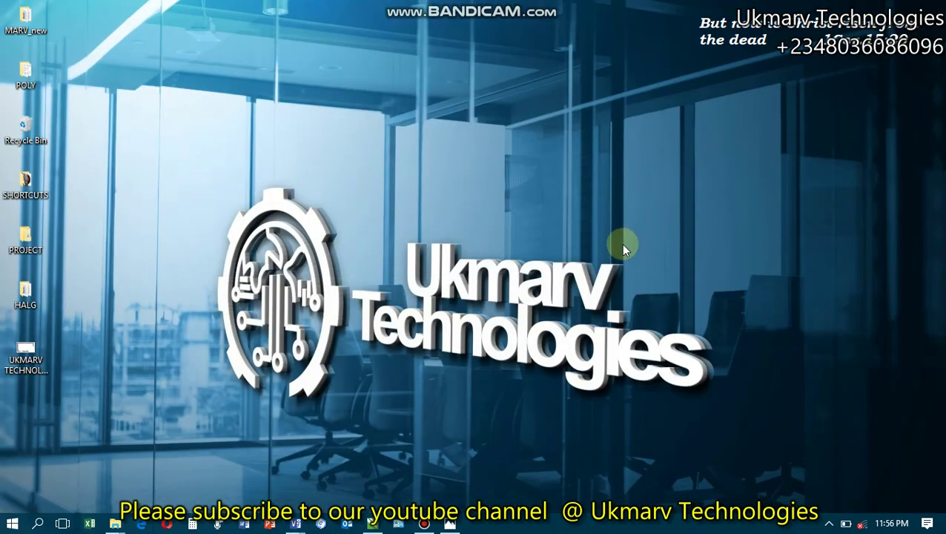